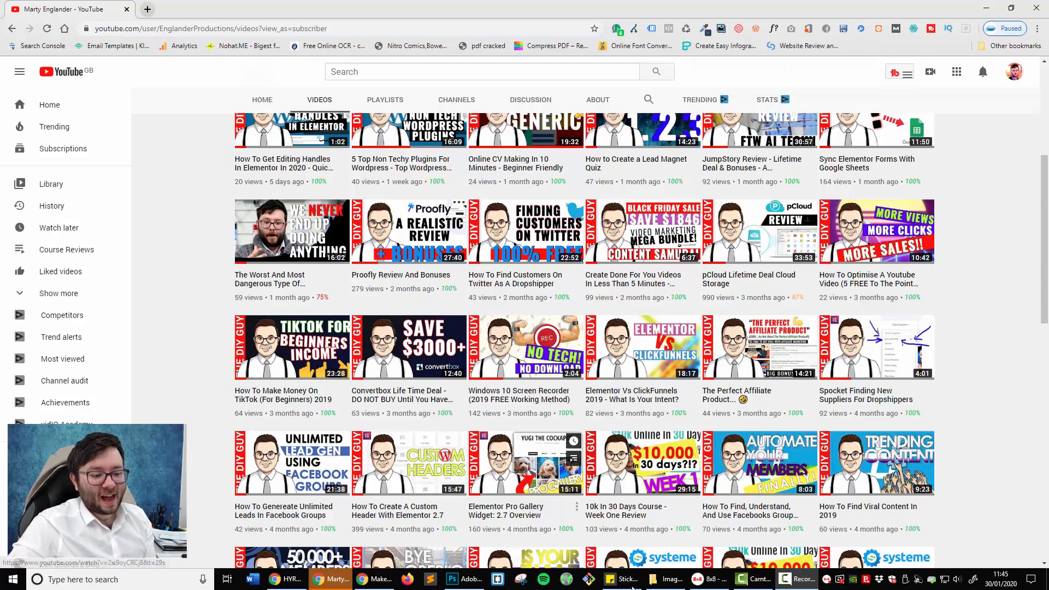
Create a new video named Yugi from all the pictures in the Images for slide folder.
{"action": "left_click", "coordinate": [666, 580]}
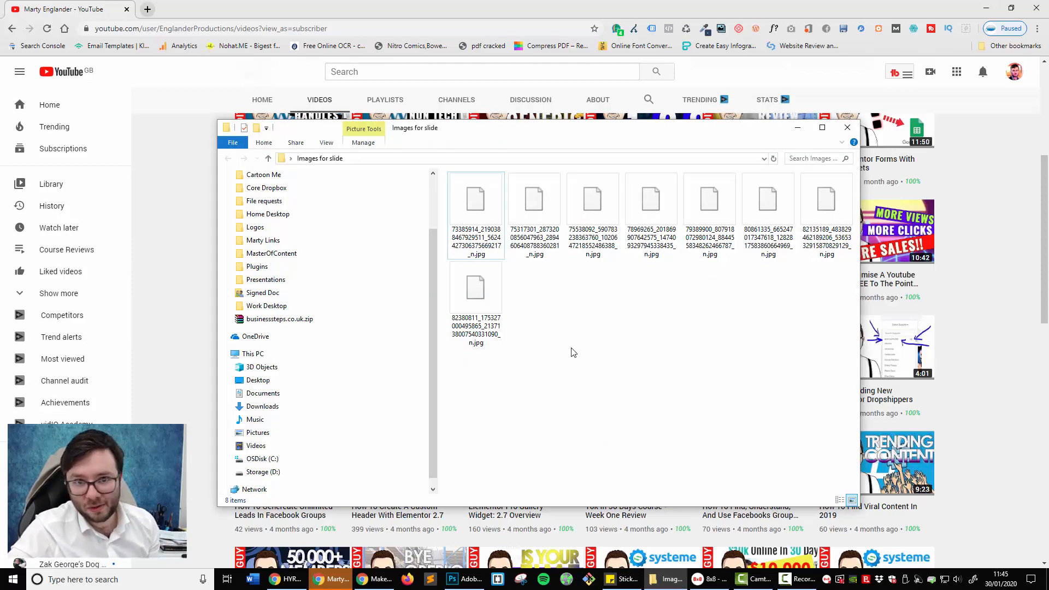
{"action": "key", "text": "ctrl+a"}
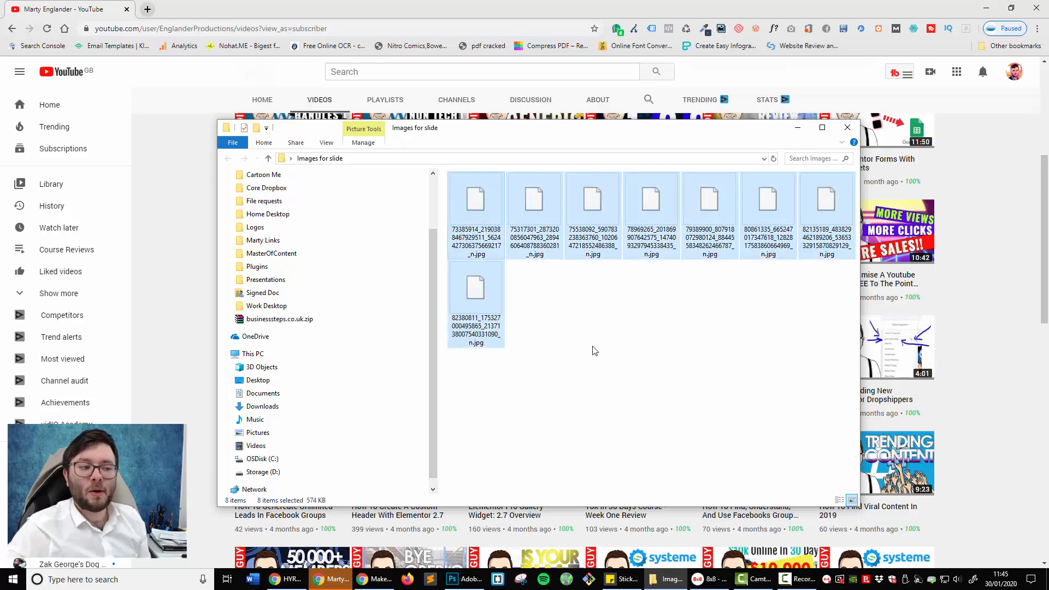
{"action": "right_click", "coordinate": [557, 224]}
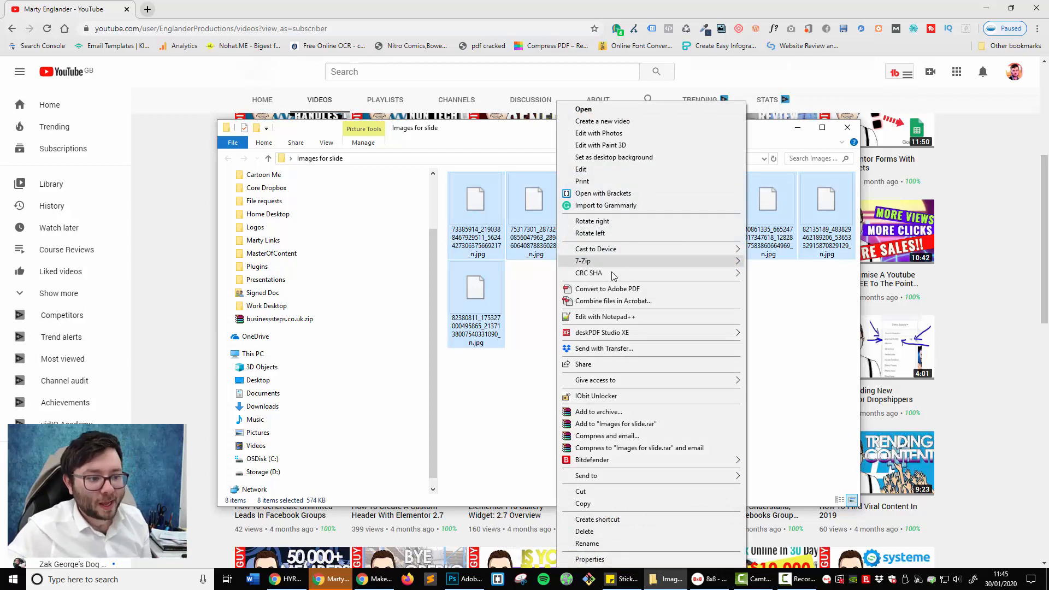
{"action": "left_click", "coordinate": [611, 122]}
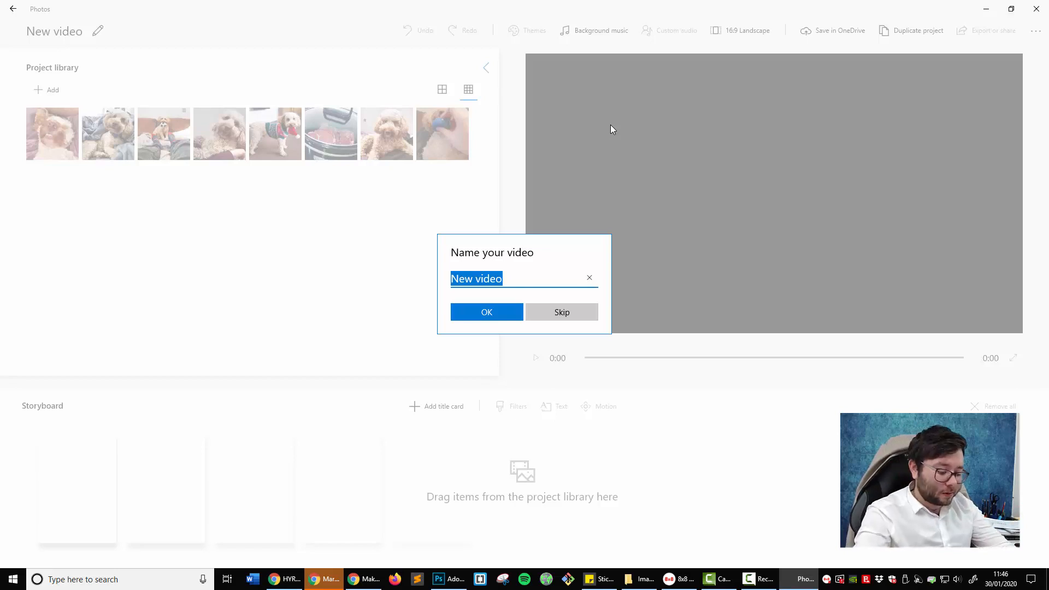
{"action": "type", "text": "Yugi"}
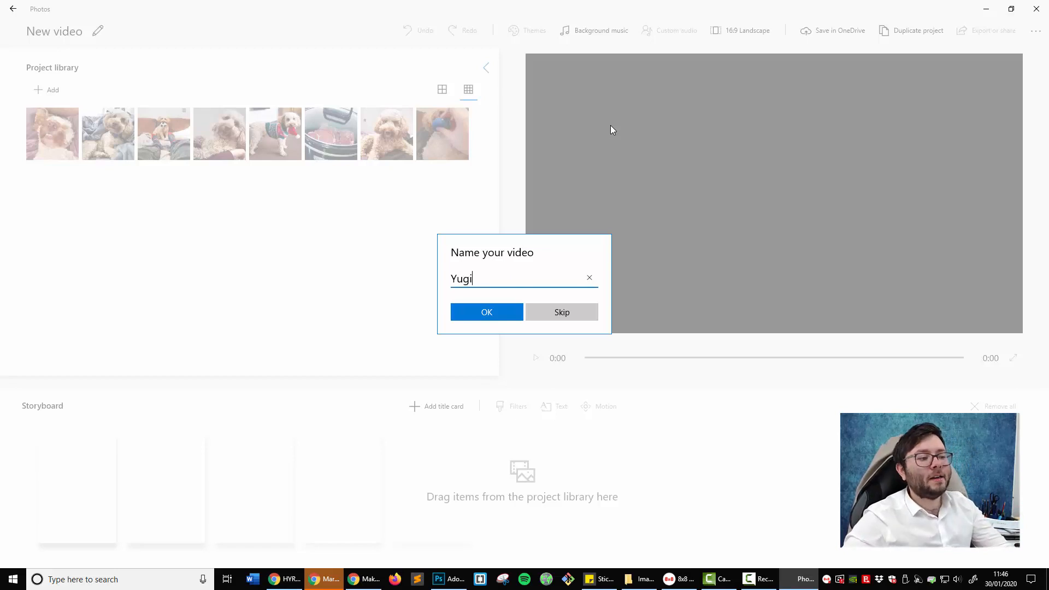
{"action": "left_click", "coordinate": [513, 313]}
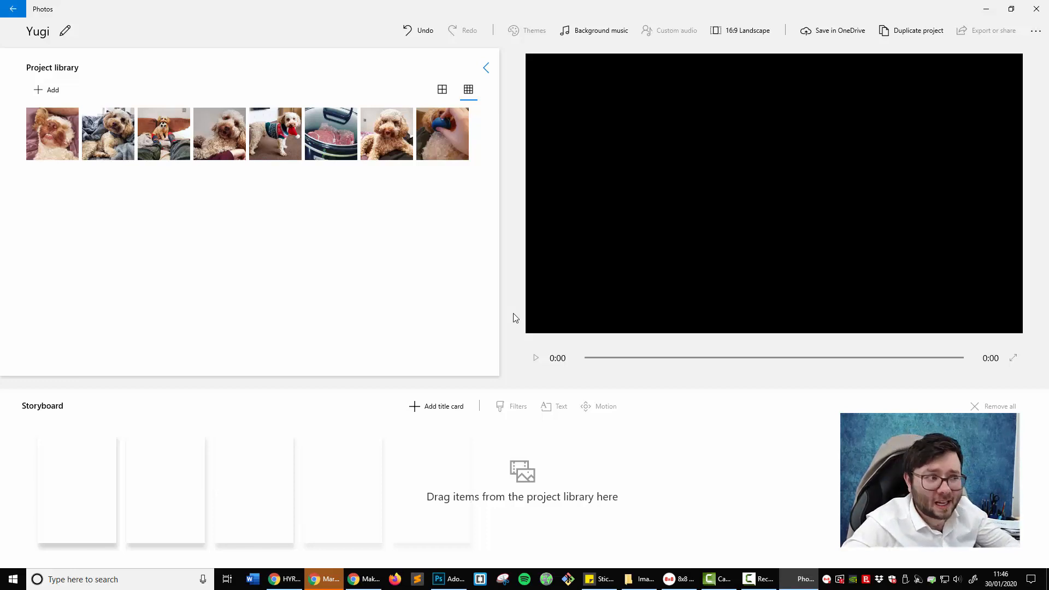
Place all eight photos from the project library in the storyboard.
{"action": "left_click", "coordinate": [68, 118]}
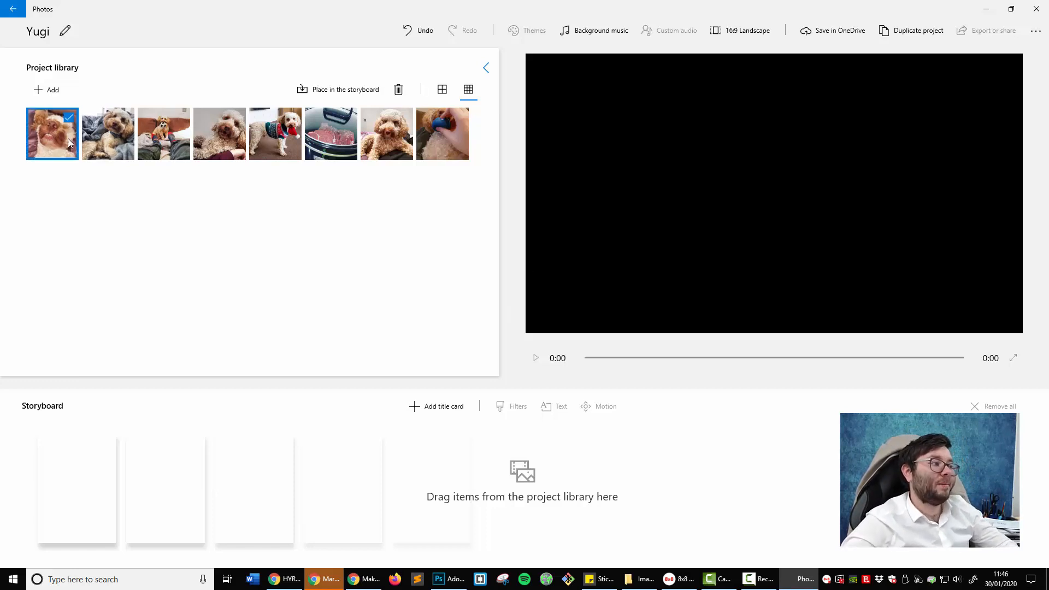
{"action": "left_click", "coordinate": [125, 119]}
{"action": "left_click", "coordinate": [180, 118]}
{"action": "left_click", "coordinate": [236, 118]}
{"action": "left_click", "coordinate": [292, 118]}
{"action": "left_click", "coordinate": [404, 118]}
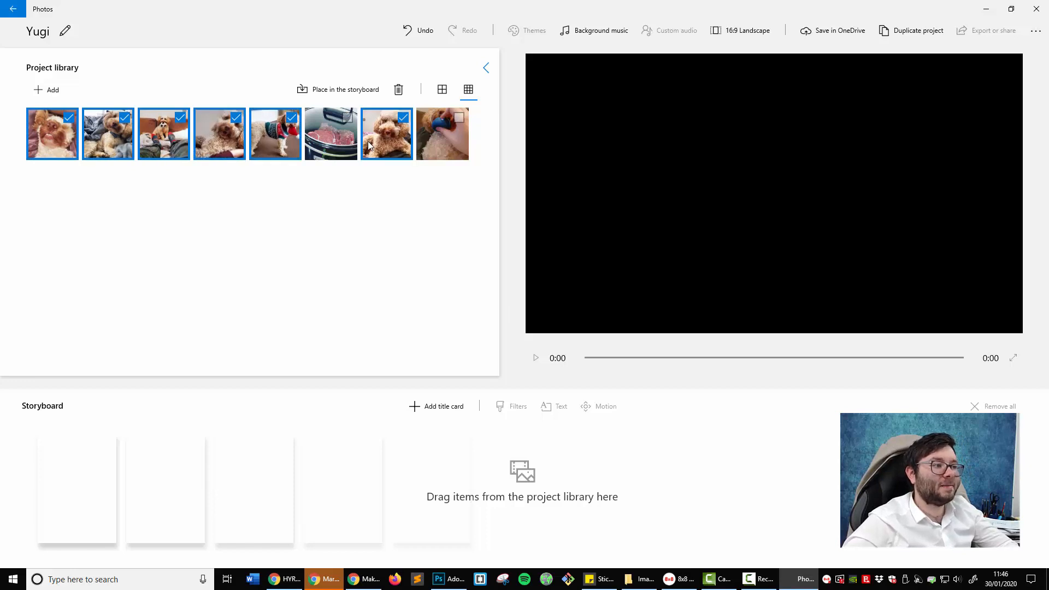
{"action": "left_click", "coordinate": [348, 118]}
{"action": "left_click", "coordinate": [440, 143]}
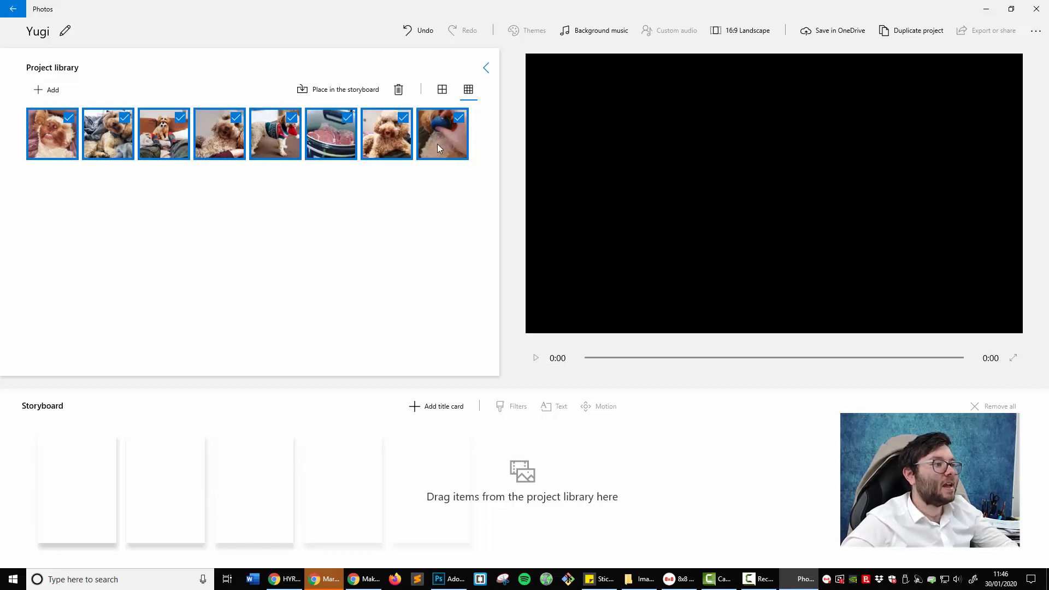
{"action": "left_click", "coordinate": [353, 92]}
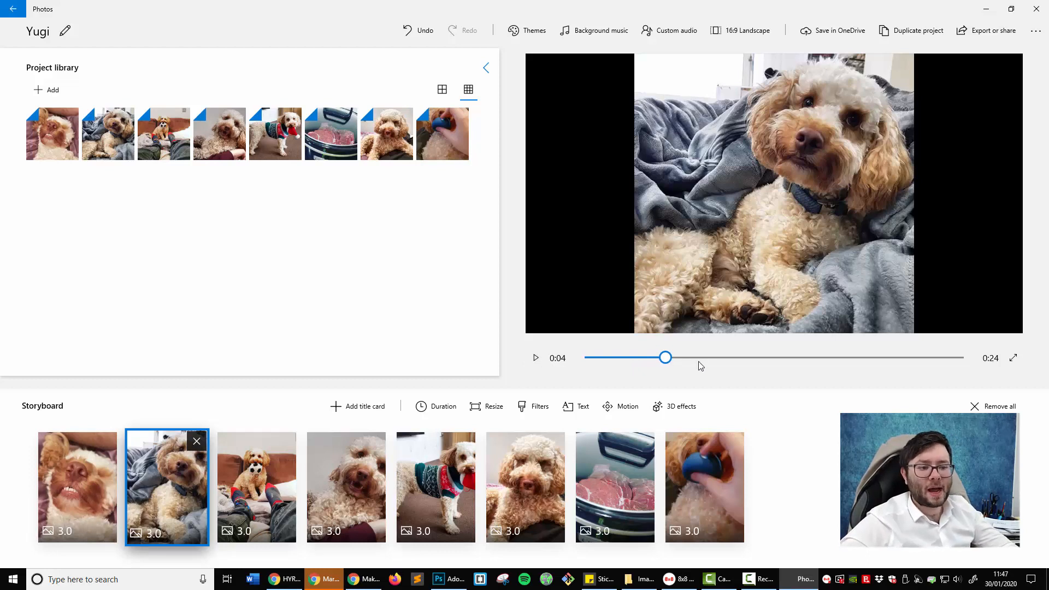
Apply the Zoom in centre motion to the first photo in the storyboard.
{"action": "left_click_drag", "start_coordinate": [672, 362], "coordinate": [578, 363]}
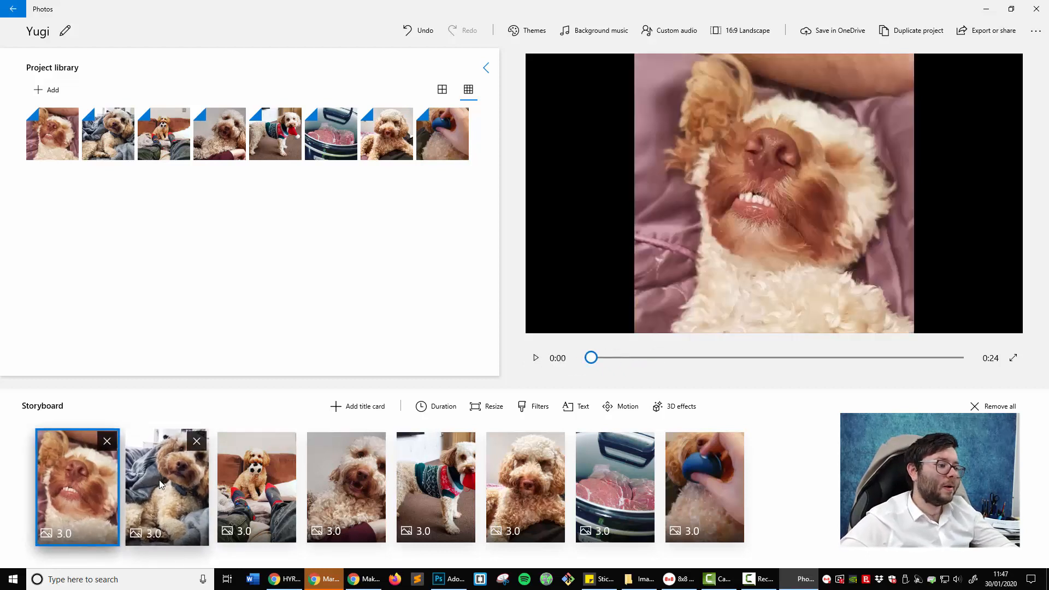
{"action": "right_click", "coordinate": [101, 493]}
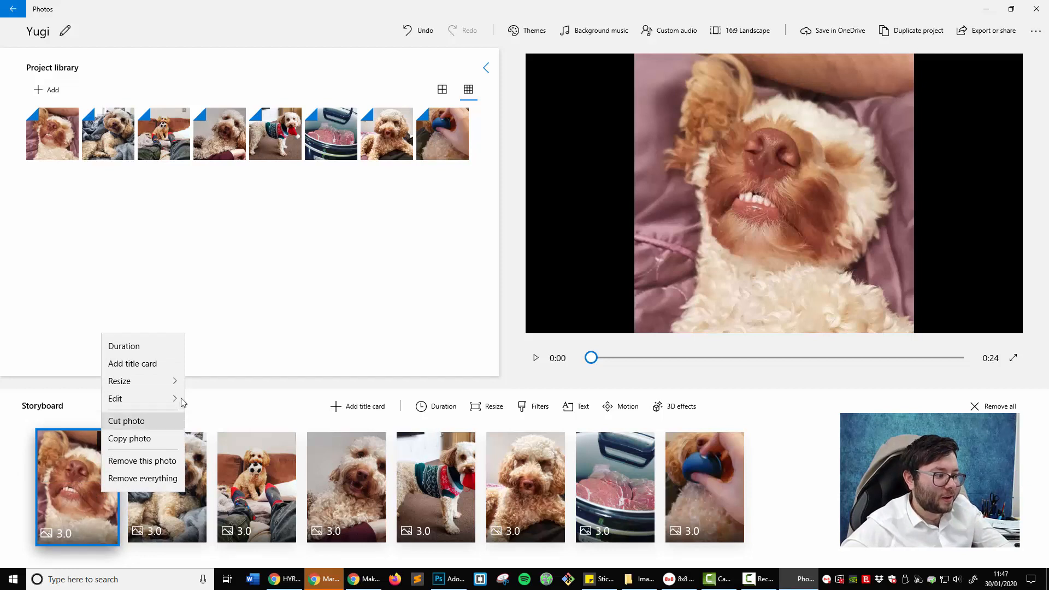
{"action": "mouse_move", "coordinate": [182, 399]}
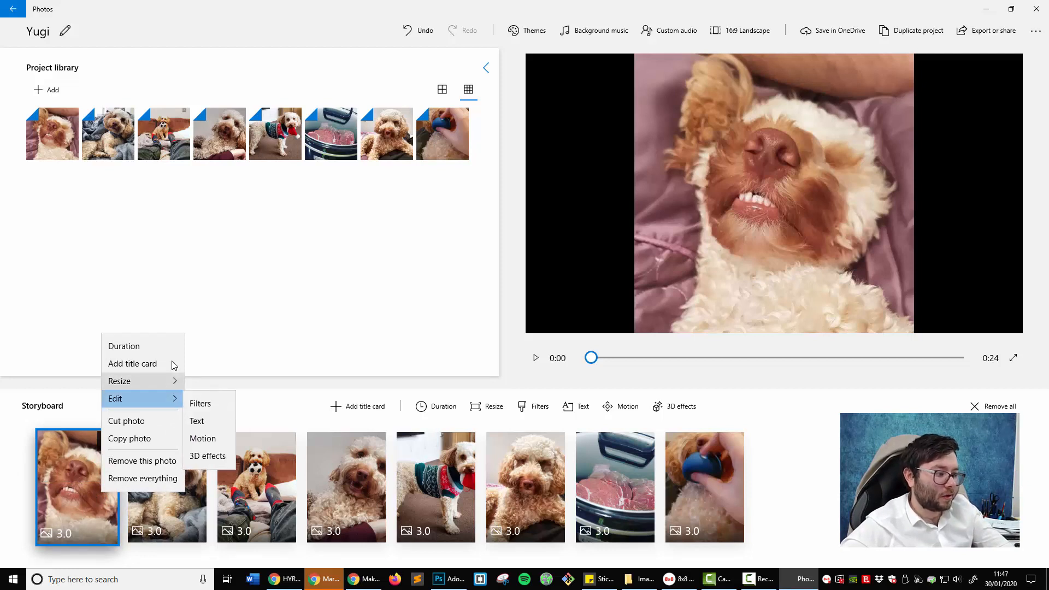
{"action": "left_click", "coordinate": [705, 494]}
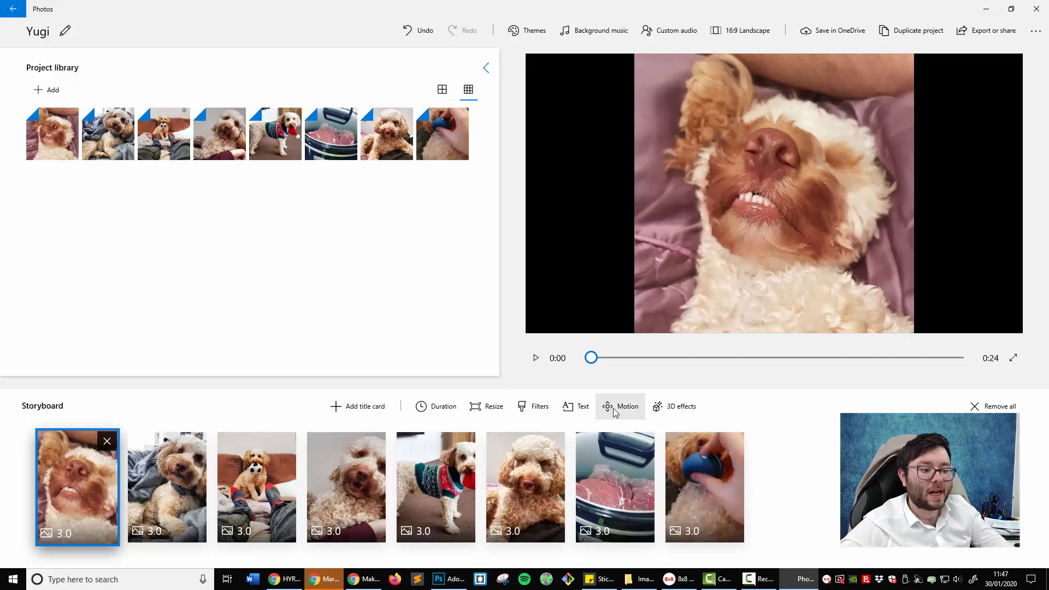
{"action": "left_click", "coordinate": [637, 411]}
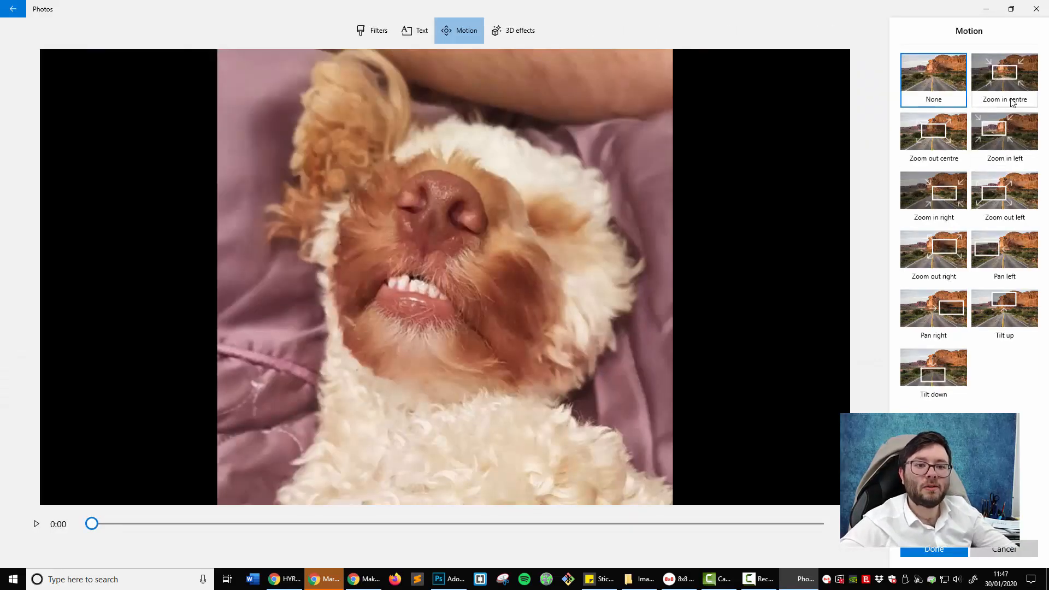
{"action": "left_click", "coordinate": [997, 88]}
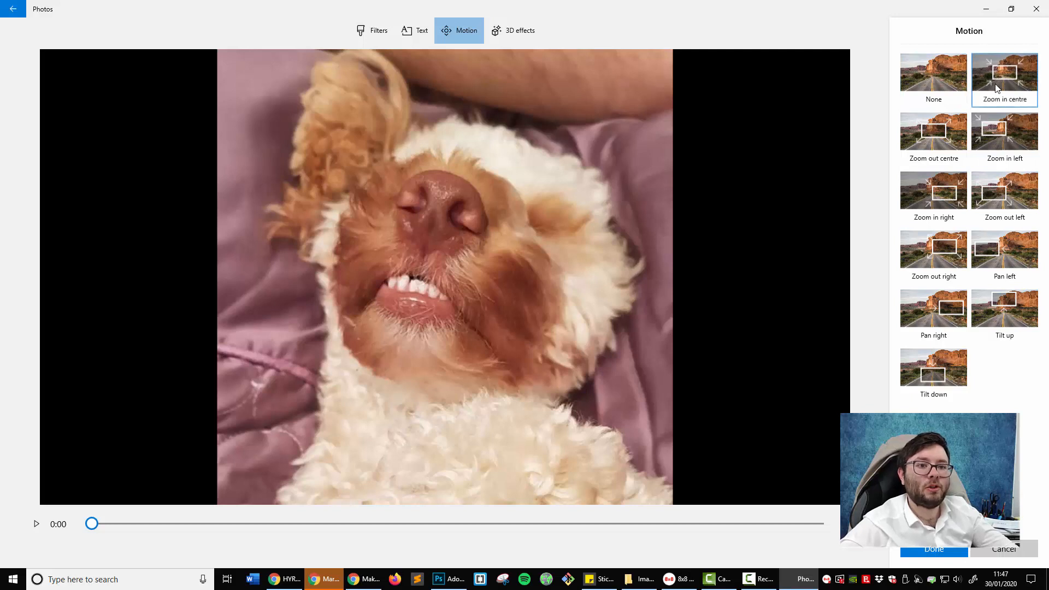
{"action": "left_click", "coordinate": [940, 553]}
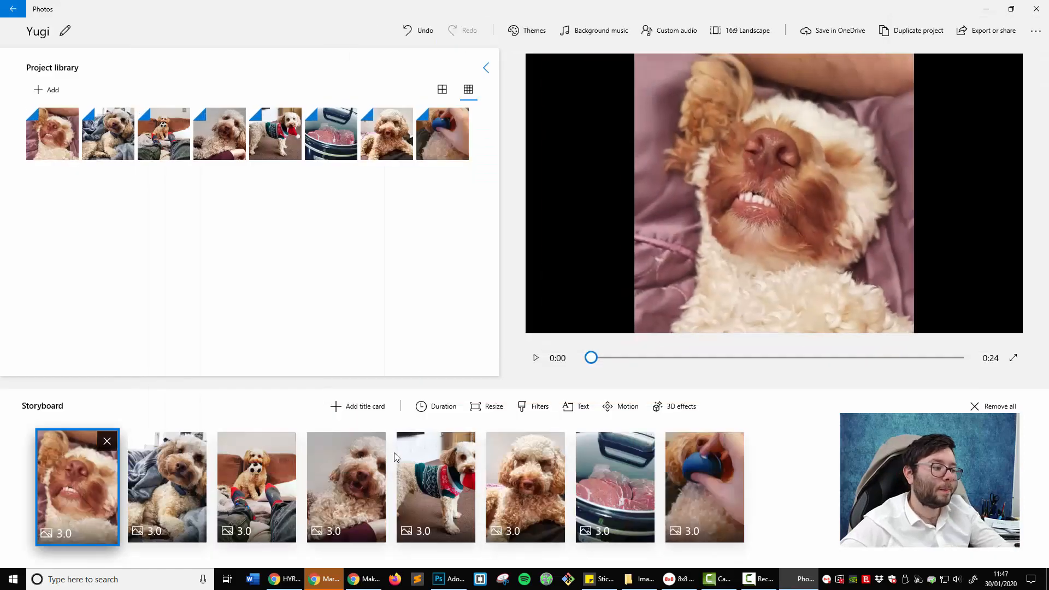
Play the opening of the slideshow to check the first photo's motion, and return to the first photo.
{"action": "left_click", "coordinate": [536, 358]}
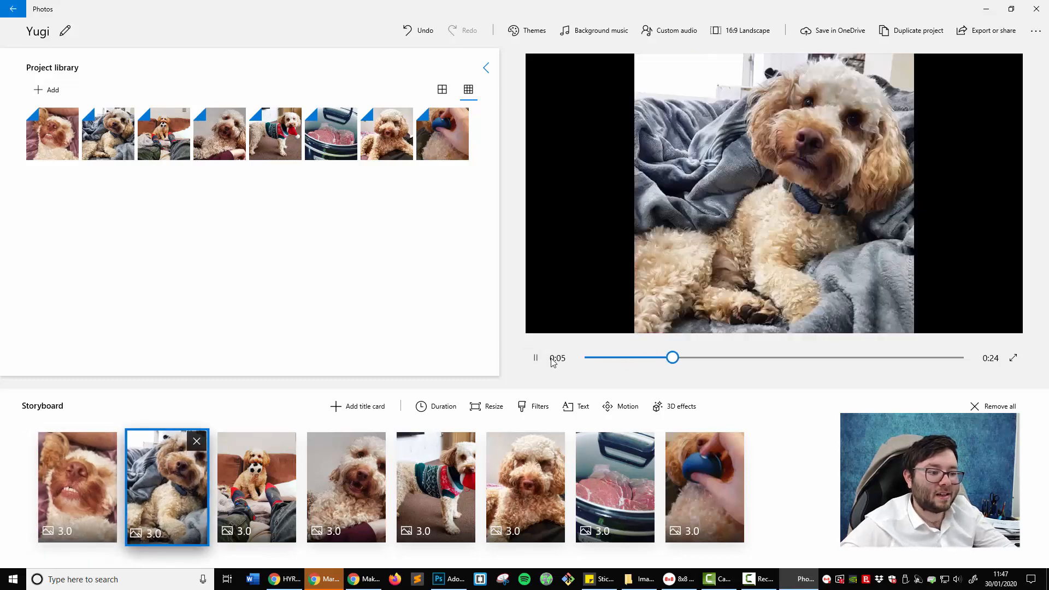
{"action": "left_click", "coordinate": [535, 358]}
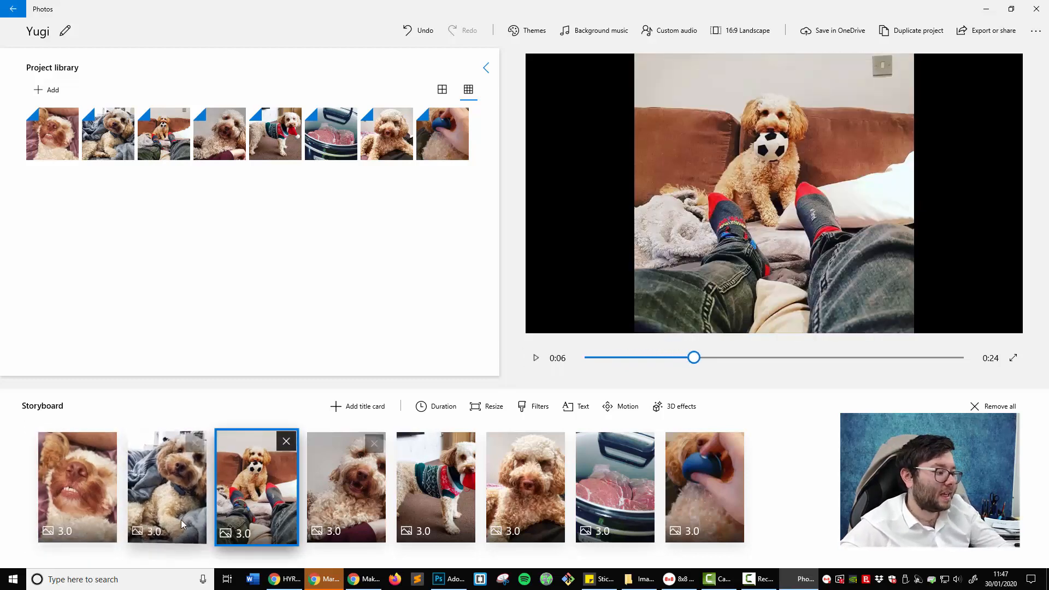
{"action": "left_click", "coordinate": [103, 521]}
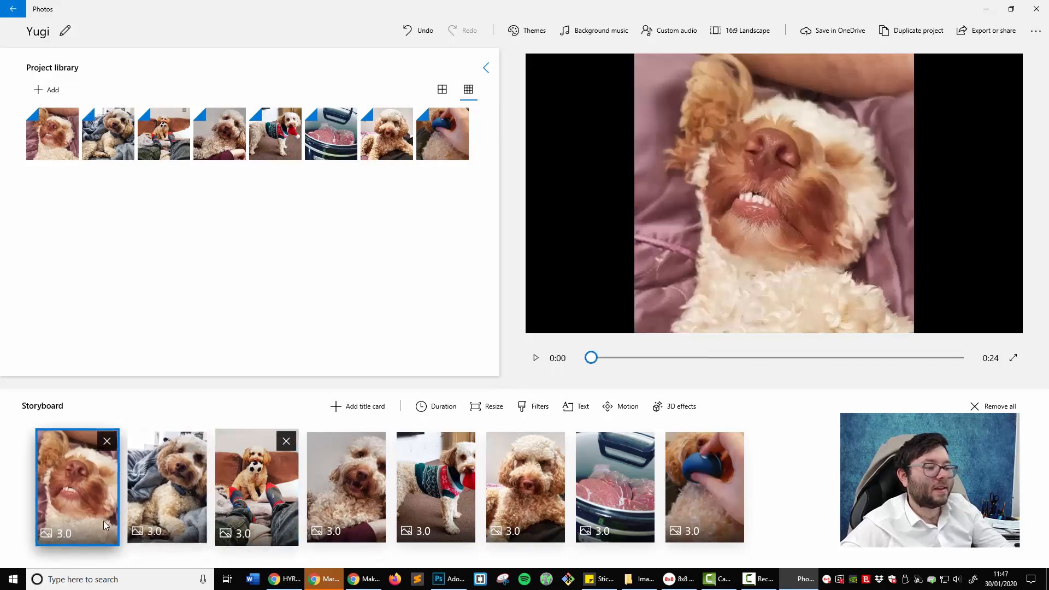
Apply the Zoom in centre motion to the second storyboard photo, the dog on the grey blanket.
{"action": "left_click", "coordinate": [179, 509]}
{"action": "right_click", "coordinate": [183, 510]}
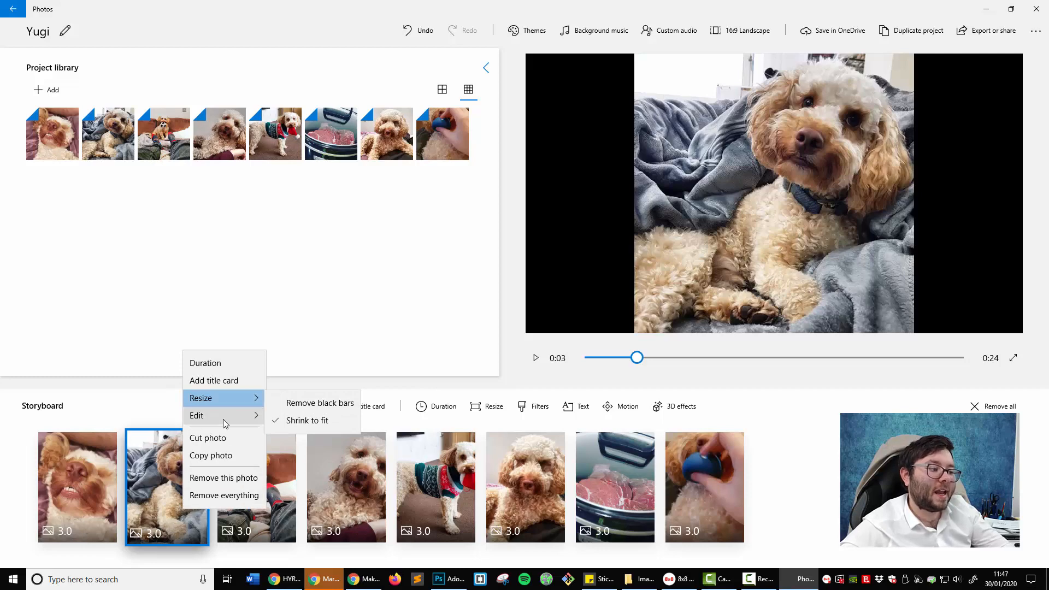
{"action": "mouse_move", "coordinate": [225, 422]}
{"action": "left_click", "coordinate": [285, 447]}
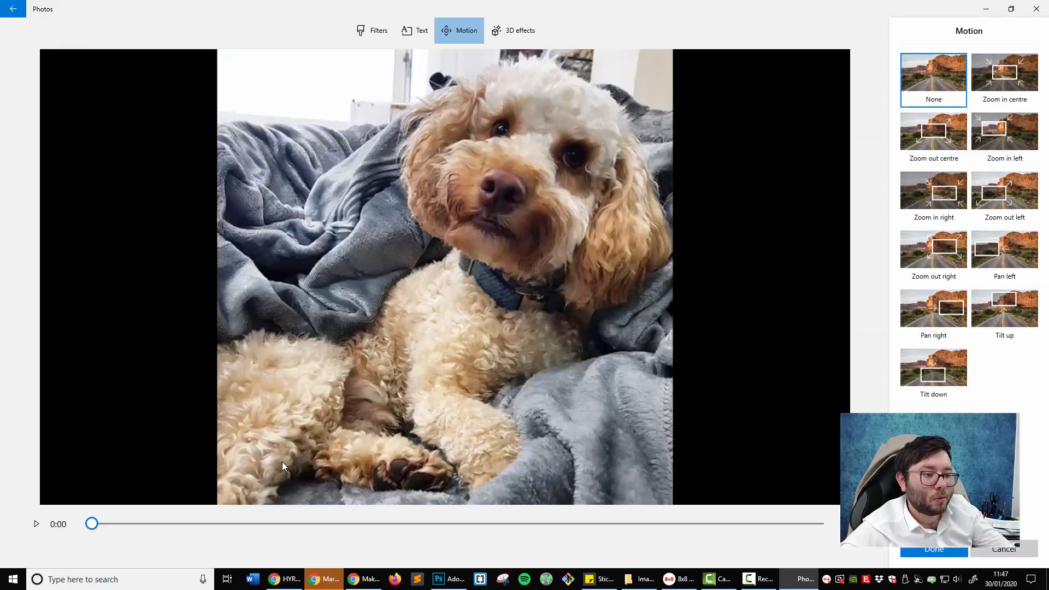
{"action": "left_click", "coordinate": [1004, 76]}
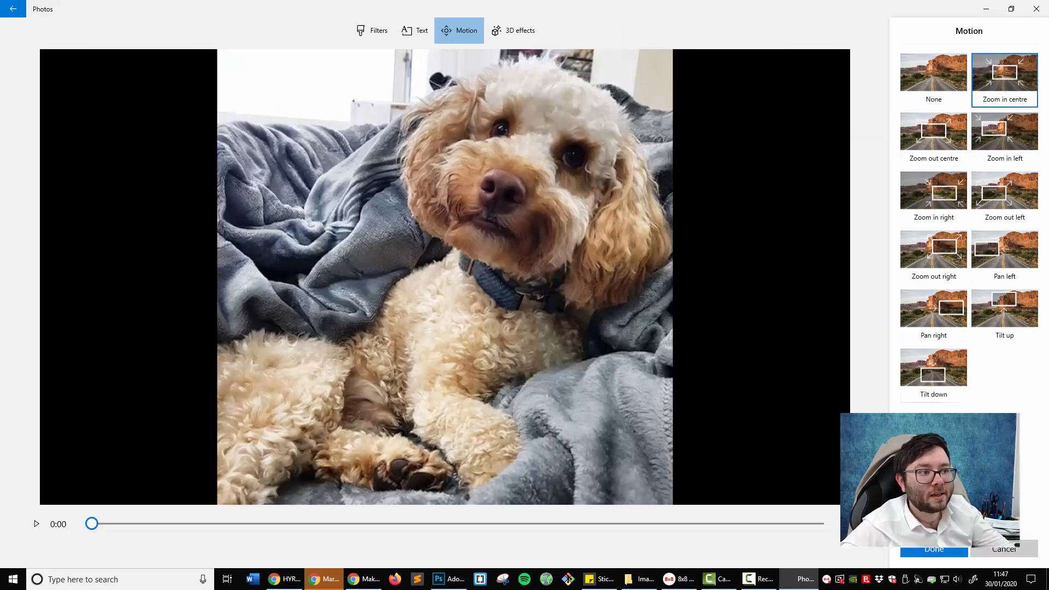
{"action": "left_click", "coordinate": [935, 551]}
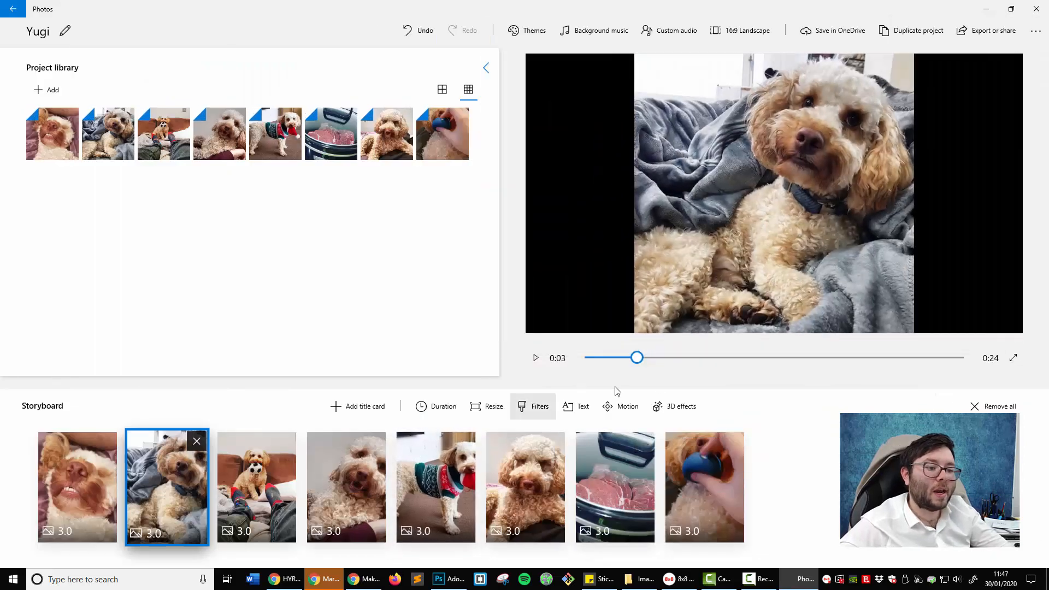
Set the duration of the first storyboard photo to 1 second.
{"action": "left_click_drag", "start_coordinate": [639, 363], "coordinate": [592, 364]}
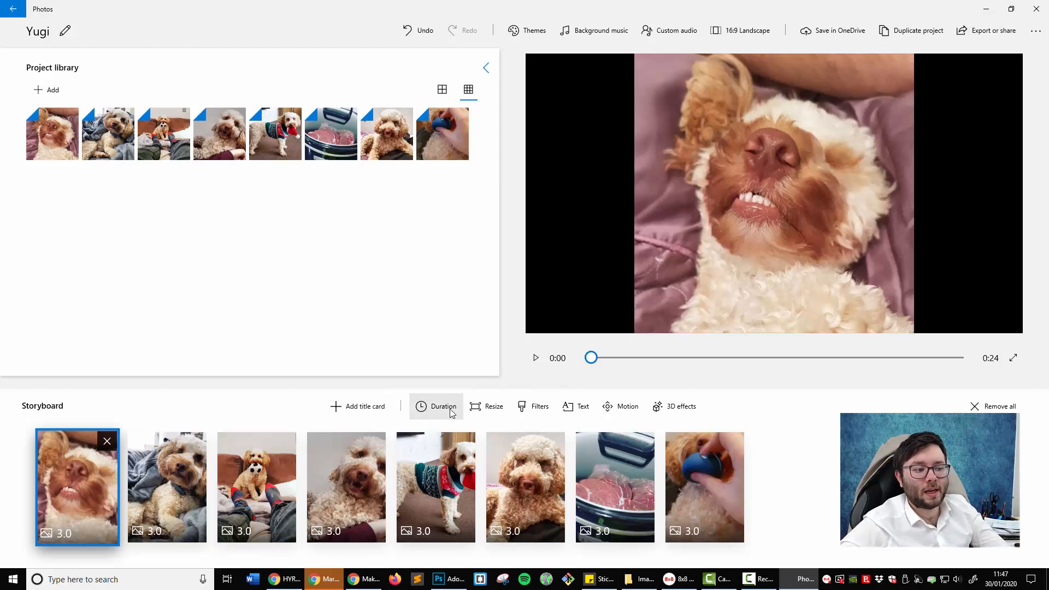
{"action": "left_click", "coordinate": [432, 416]}
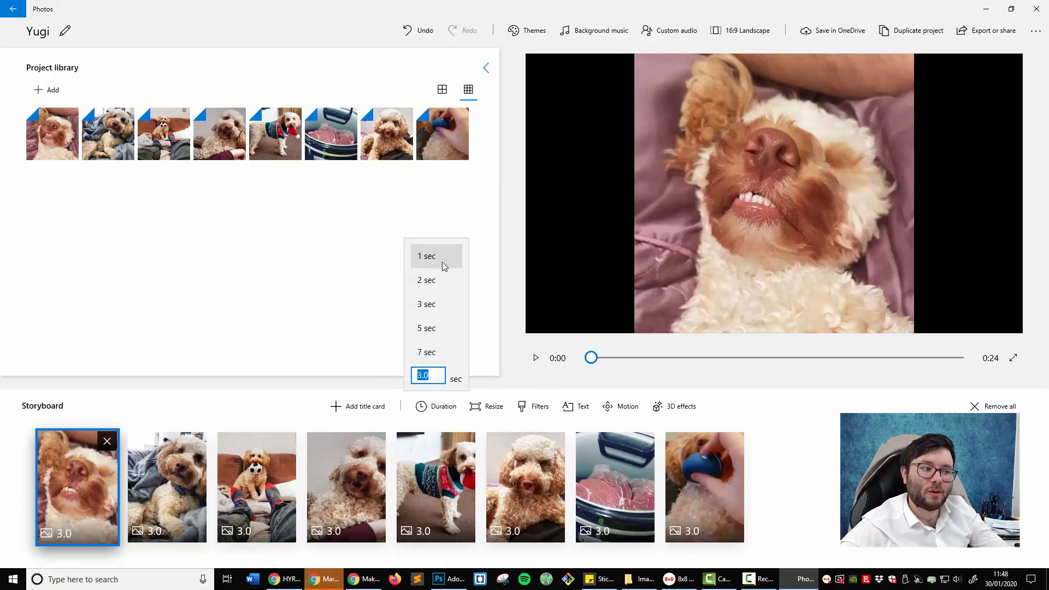
{"action": "left_click", "coordinate": [441, 262]}
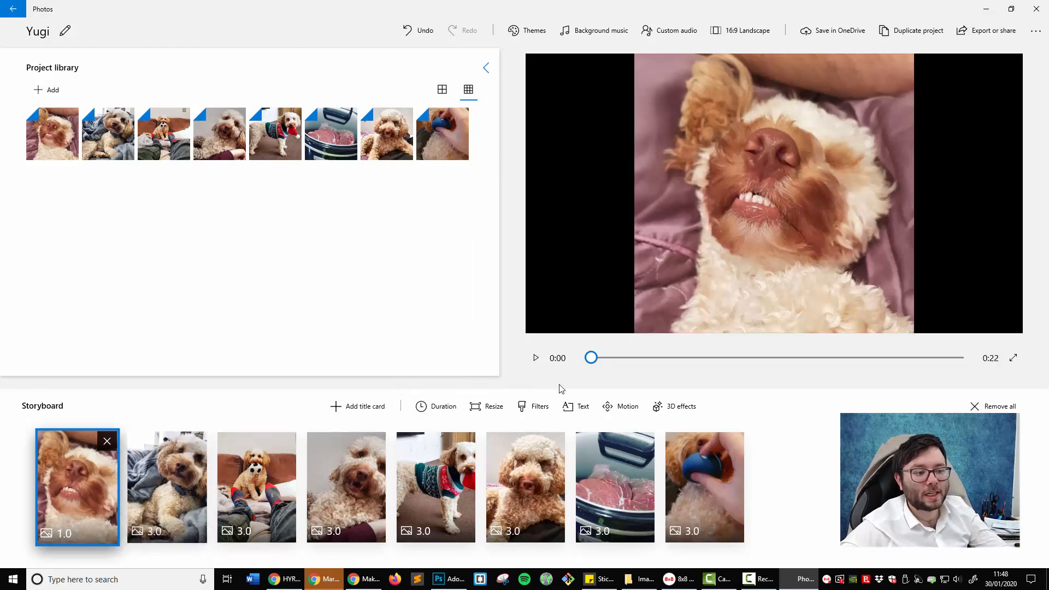
Play the slideshow to check the first photo's timing, and rewind to the beginning.
{"action": "left_click", "coordinate": [536, 358]}
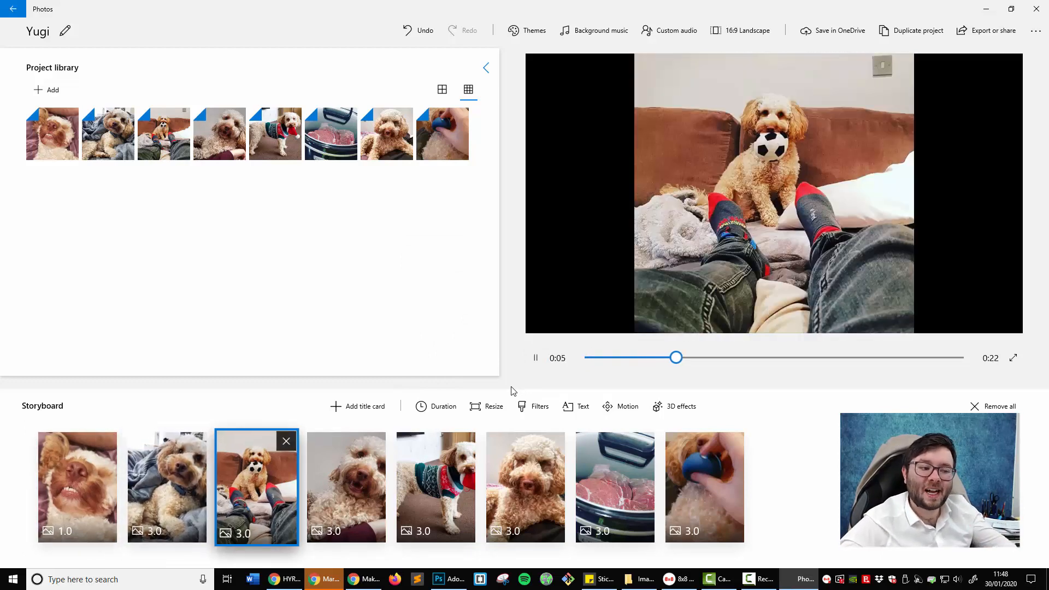
{"action": "left_click", "coordinate": [544, 358]}
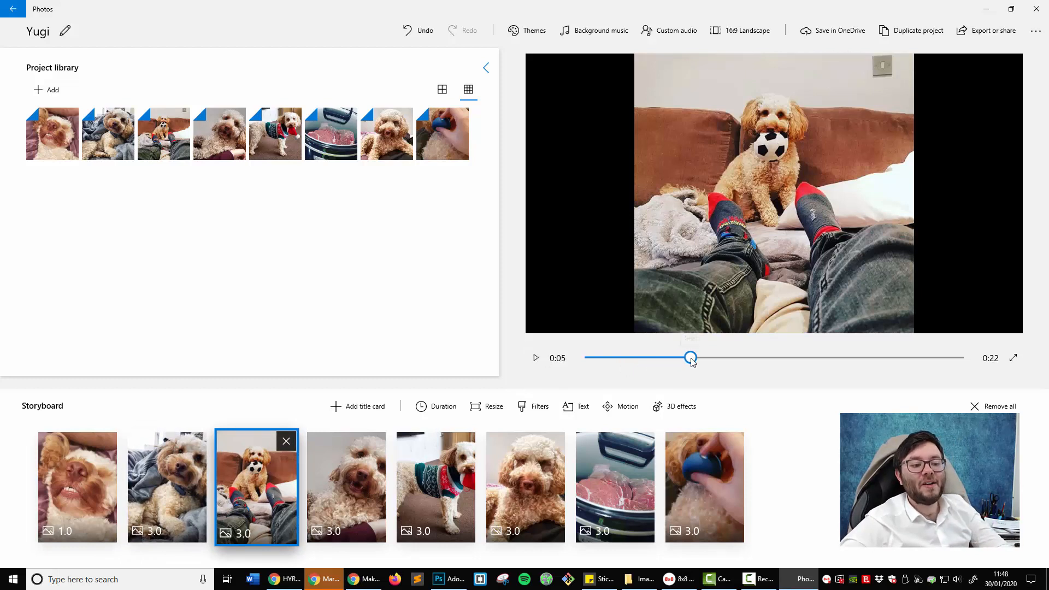
{"action": "left_click_drag", "start_coordinate": [691, 360], "coordinate": [571, 361]}
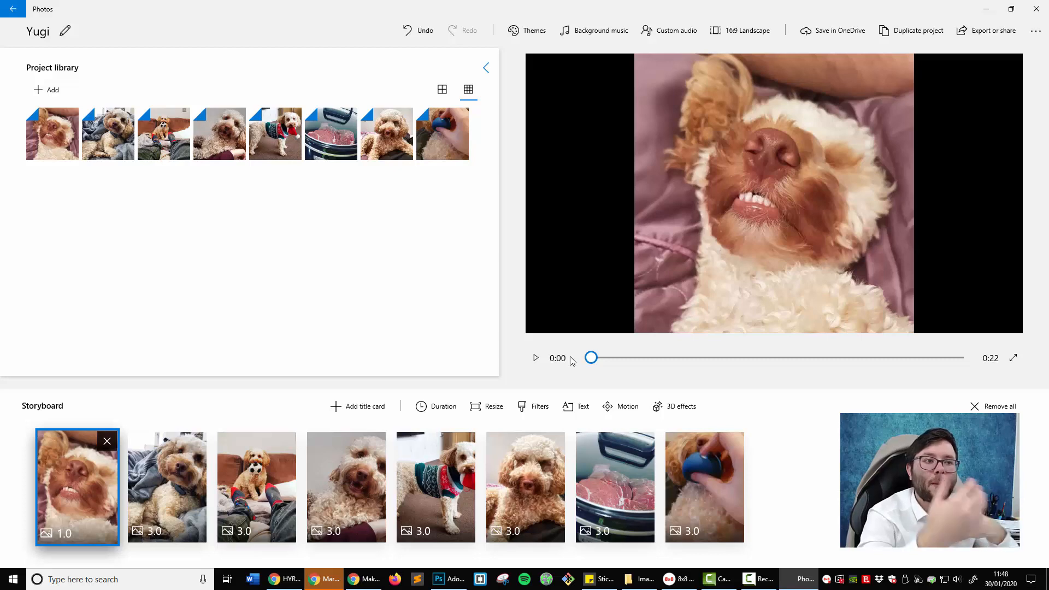
Add the recommended Amplified background music with the video synced to the music's beat, and play back the result.
{"action": "left_click", "coordinate": [589, 38]}
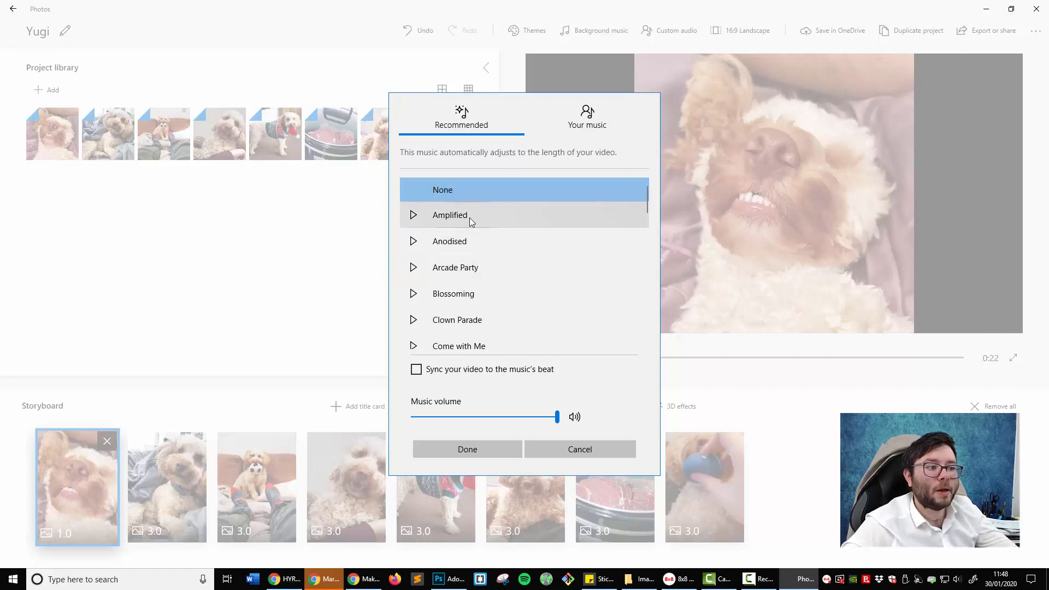
{"action": "left_click", "coordinate": [487, 218]}
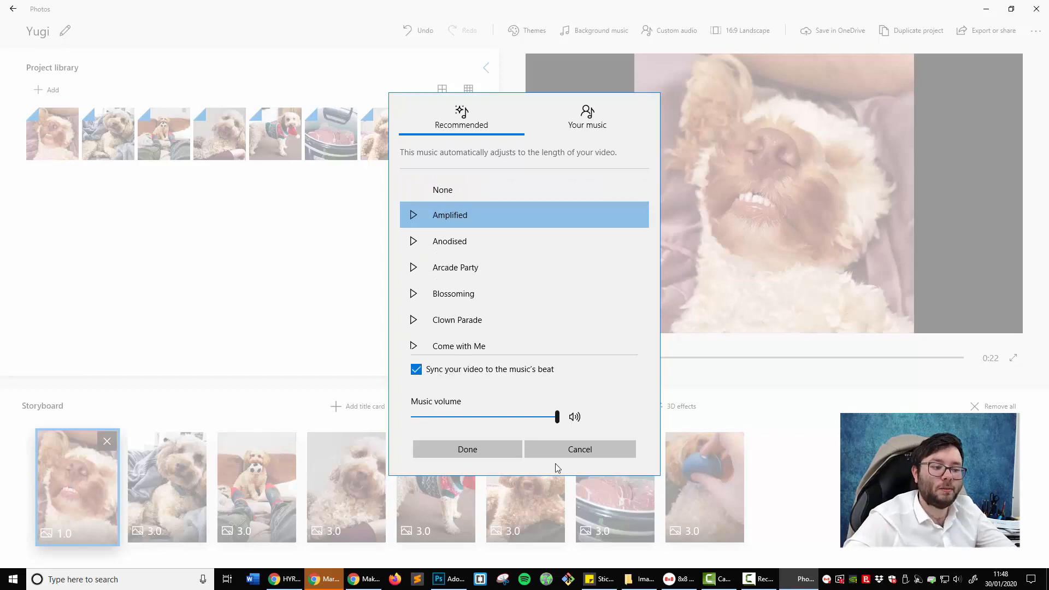
{"action": "left_click", "coordinate": [494, 449]}
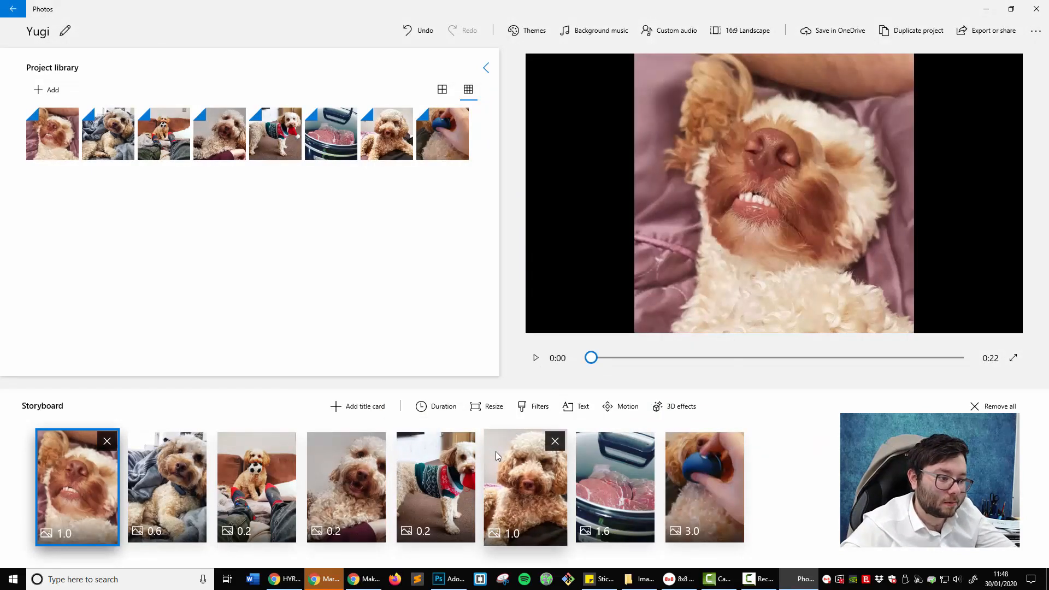
{"action": "left_click", "coordinate": [535, 357]}
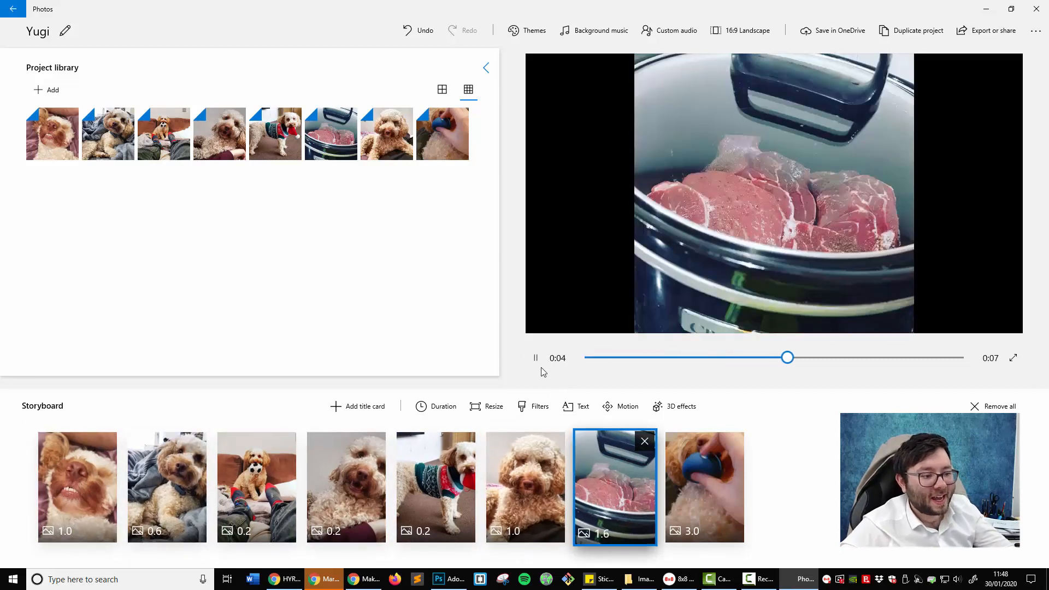
{"action": "left_click", "coordinate": [536, 358]}
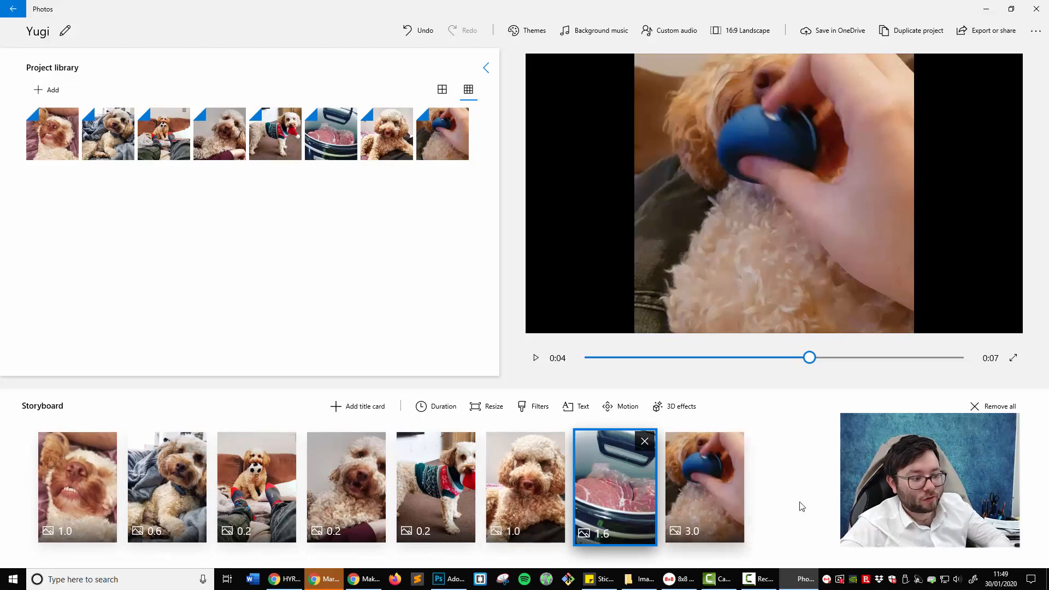
Change the background music to the recommended Explorer track, keeping the video synced to the music's beat.
{"action": "left_click", "coordinate": [606, 36]}
{"action": "scroll", "coordinate": [530, 236], "scroll_direction": "down", "scroll_amount": 3}
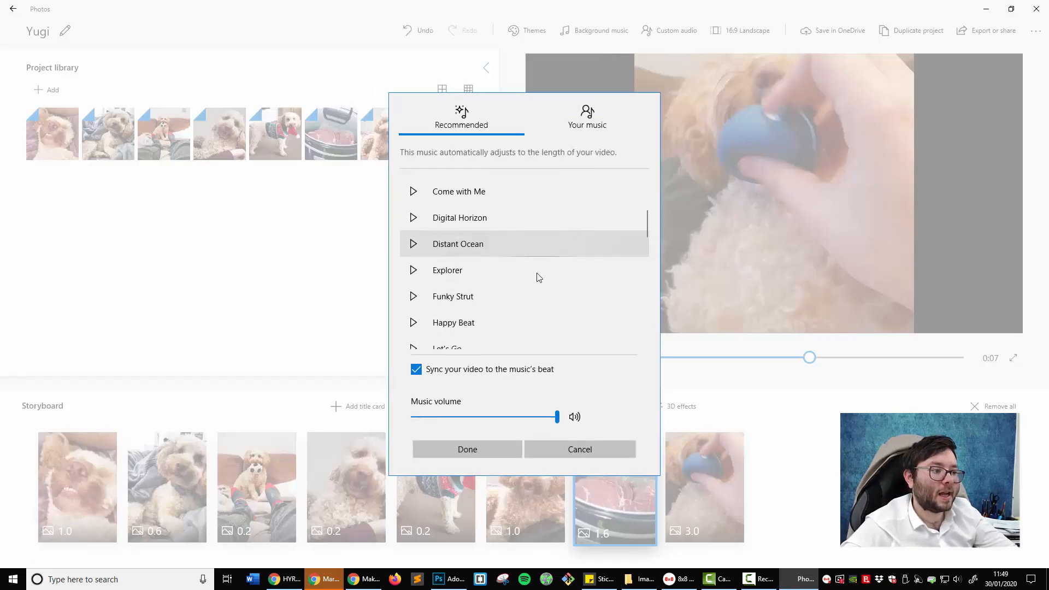
{"action": "left_click", "coordinate": [447, 277]}
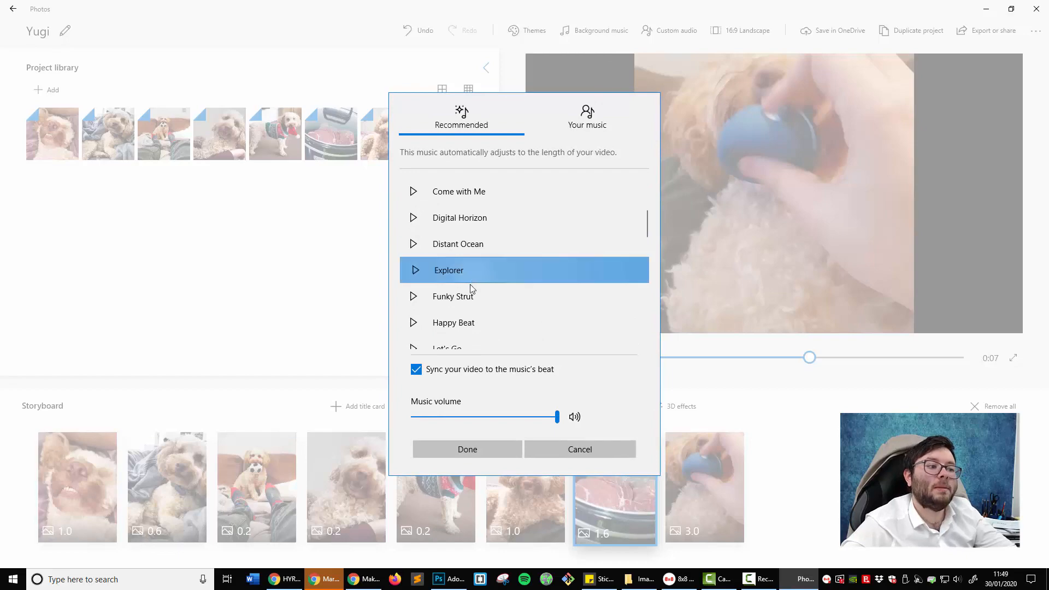
{"action": "left_click", "coordinate": [492, 451]}
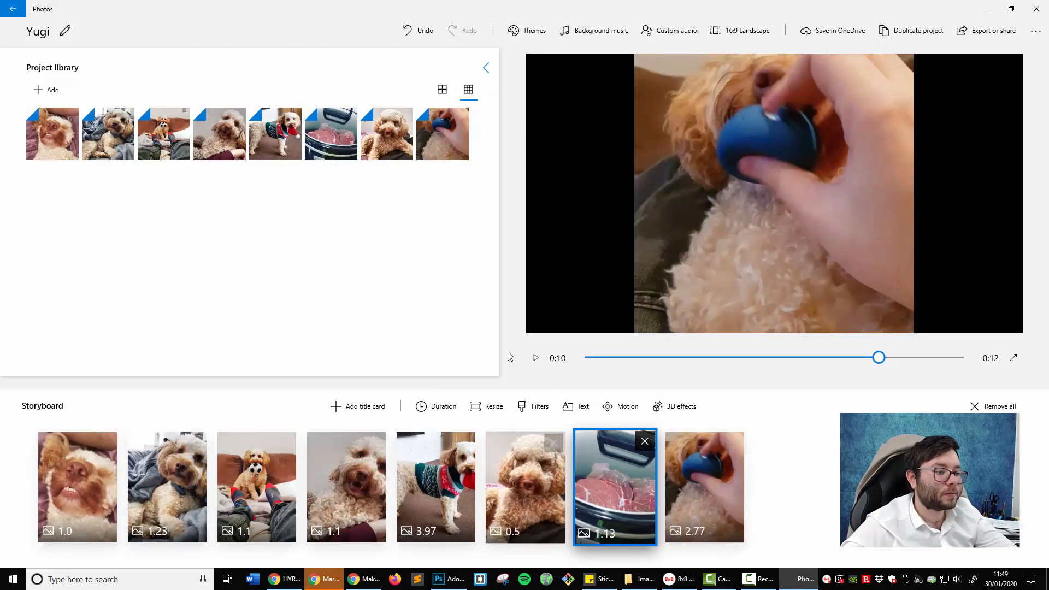
Play the slideshow from the beginning to check its timing, and pause on the dog in the Christmas jumper.
{"action": "left_click_drag", "start_coordinate": [867, 361], "coordinate": [433, 368]}
{"action": "left_click", "coordinate": [533, 358]}
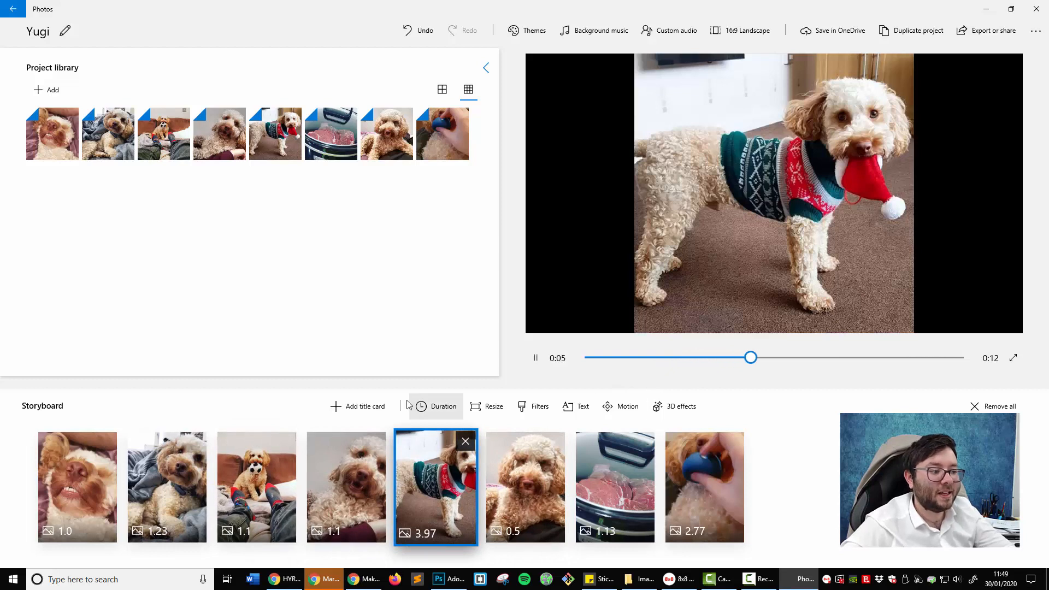
{"action": "left_click", "coordinate": [537, 358]}
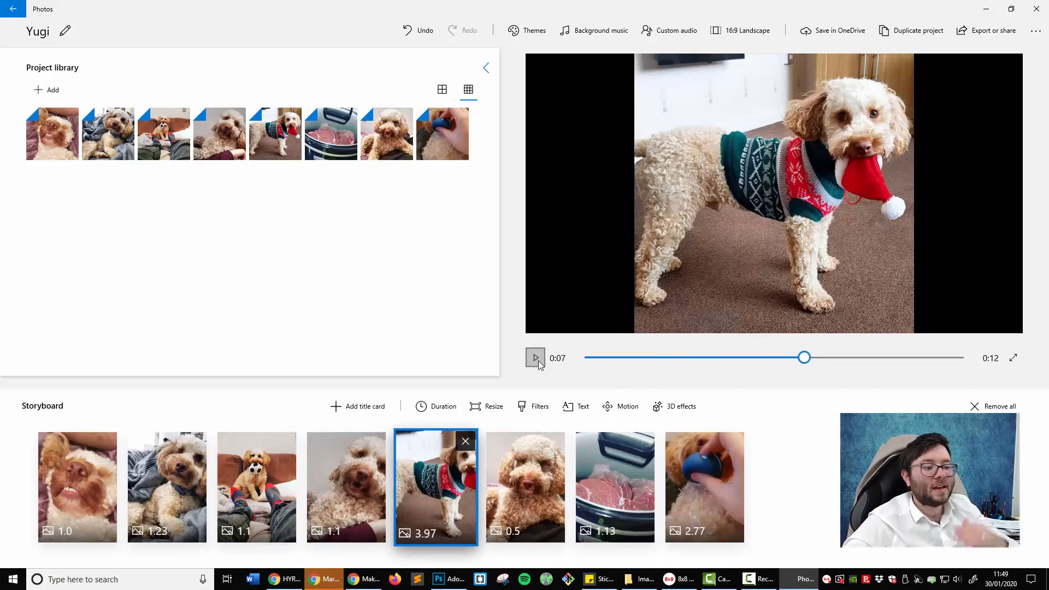
Add the Butterflies 3D effect to the fifth storyboard photo, the dog in the Christmas jumper.
{"action": "left_click", "coordinate": [683, 413]}
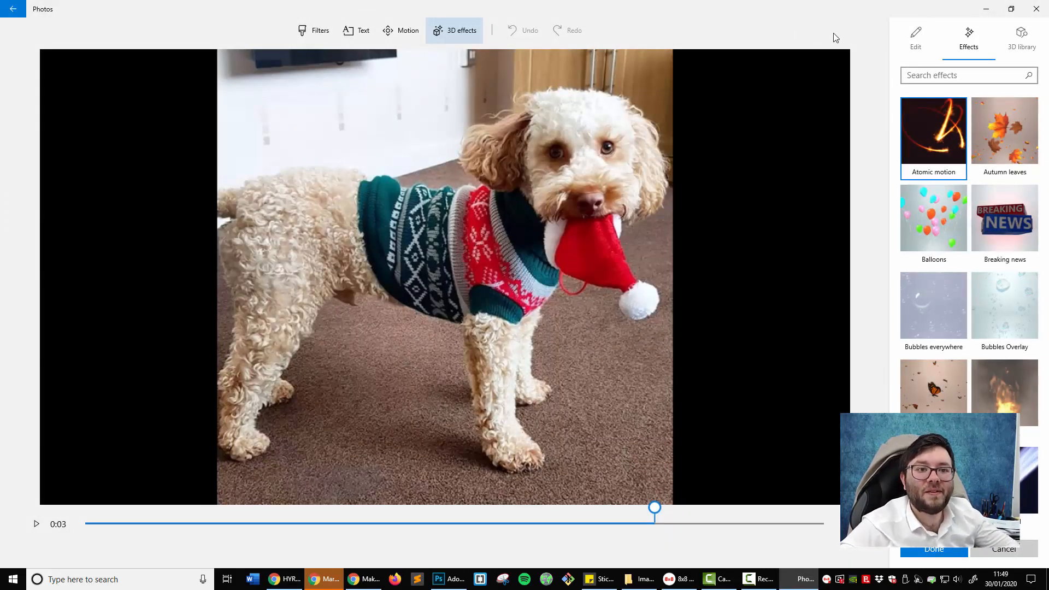
{"action": "left_click", "coordinate": [918, 42]}
{"action": "left_click", "coordinate": [970, 43]}
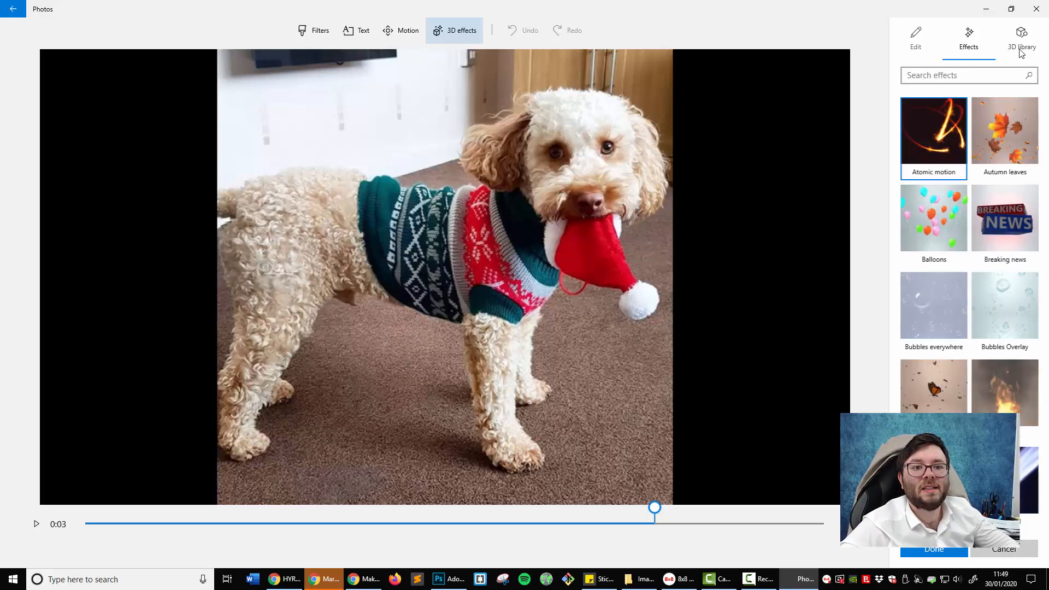
{"action": "left_click", "coordinate": [1022, 48]}
{"action": "left_click", "coordinate": [903, 46]}
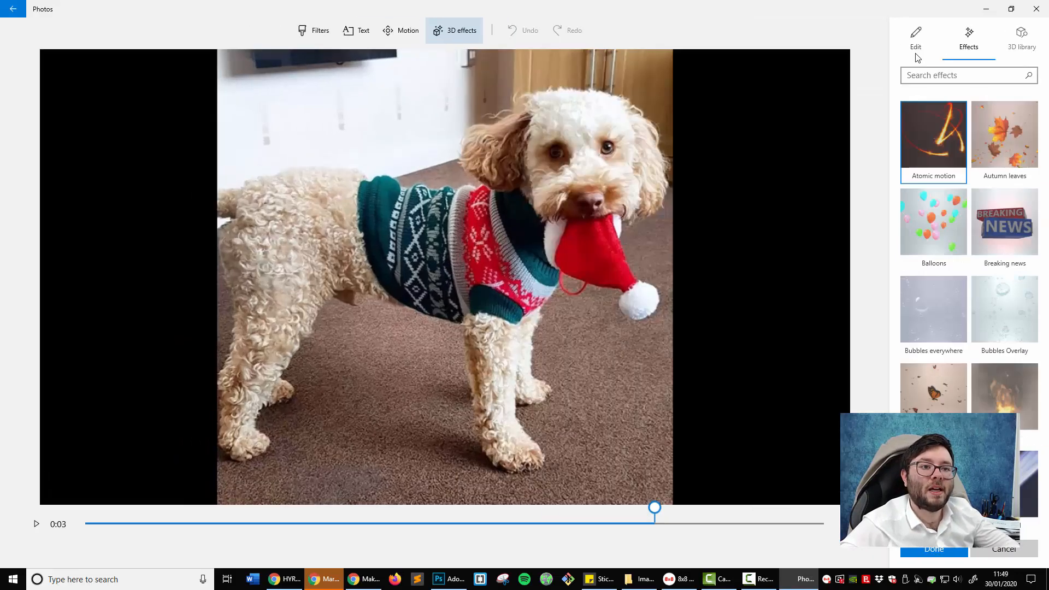
{"action": "scroll", "coordinate": [935, 349], "scroll_direction": "down", "scroll_amount": 5}
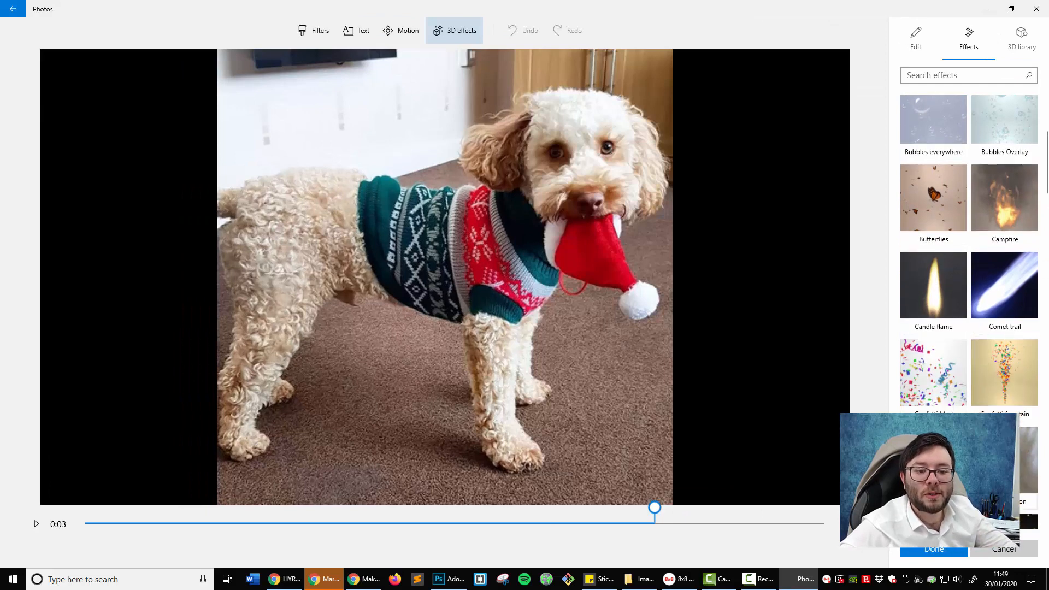
{"action": "scroll", "coordinate": [935, 349], "scroll_direction": "up", "scroll_amount": 4}
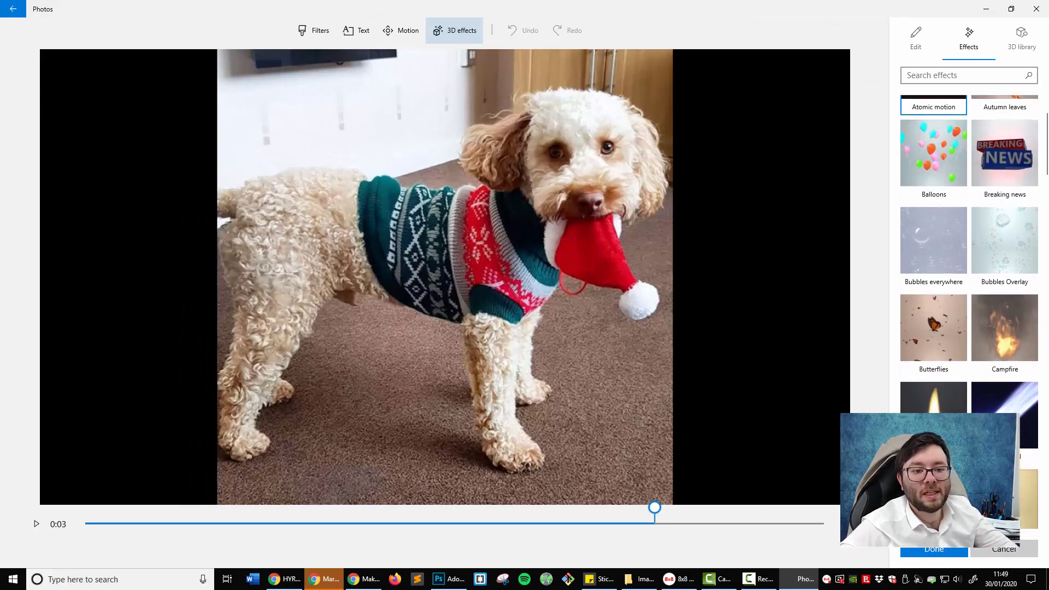
{"action": "left_click", "coordinate": [955, 351]}
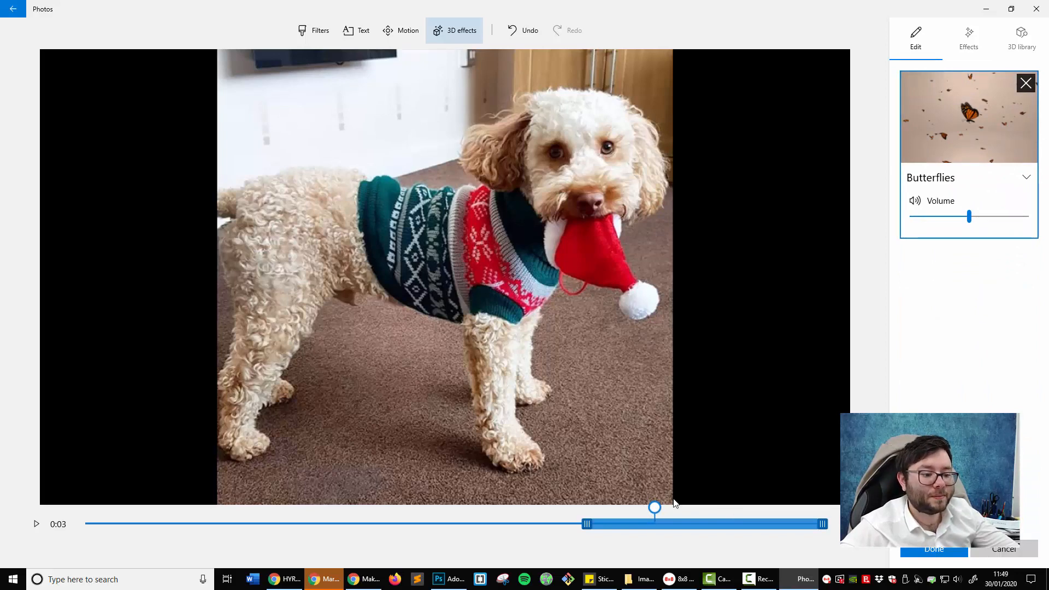
{"action": "left_click", "coordinate": [934, 551]}
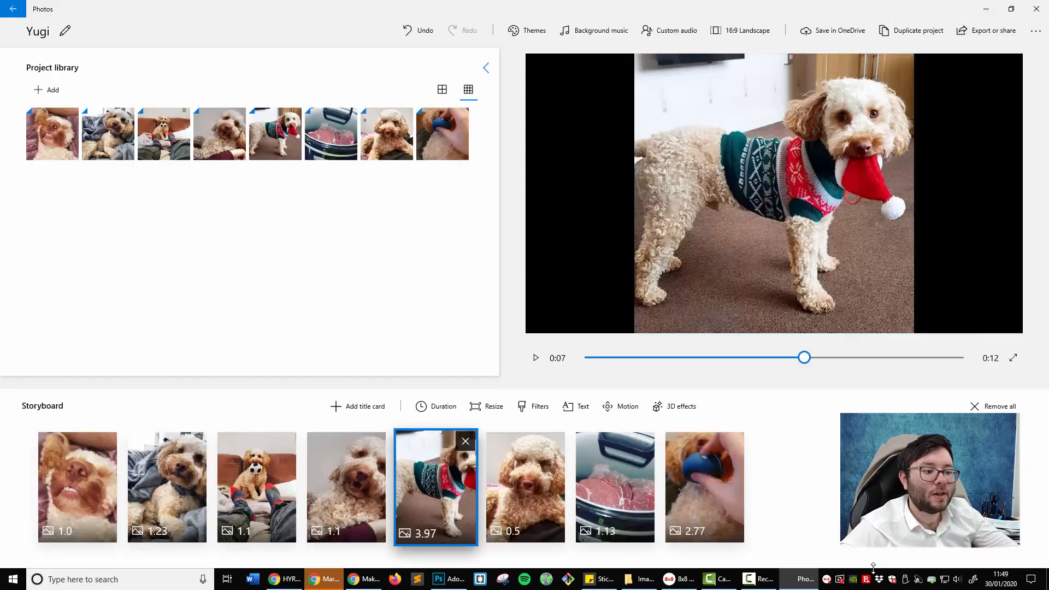
Play the slideshow from the beginning to check the butterflies, and return to the fifth photo at 0:08.
{"action": "left_click_drag", "start_coordinate": [804, 358], "coordinate": [592, 358]}
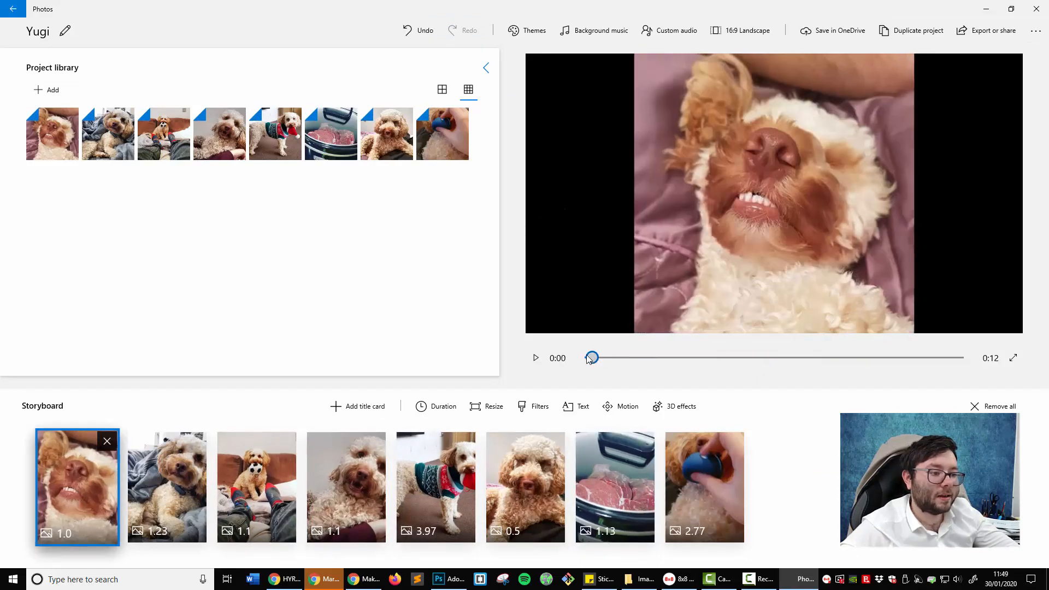
{"action": "left_click", "coordinate": [536, 358]}
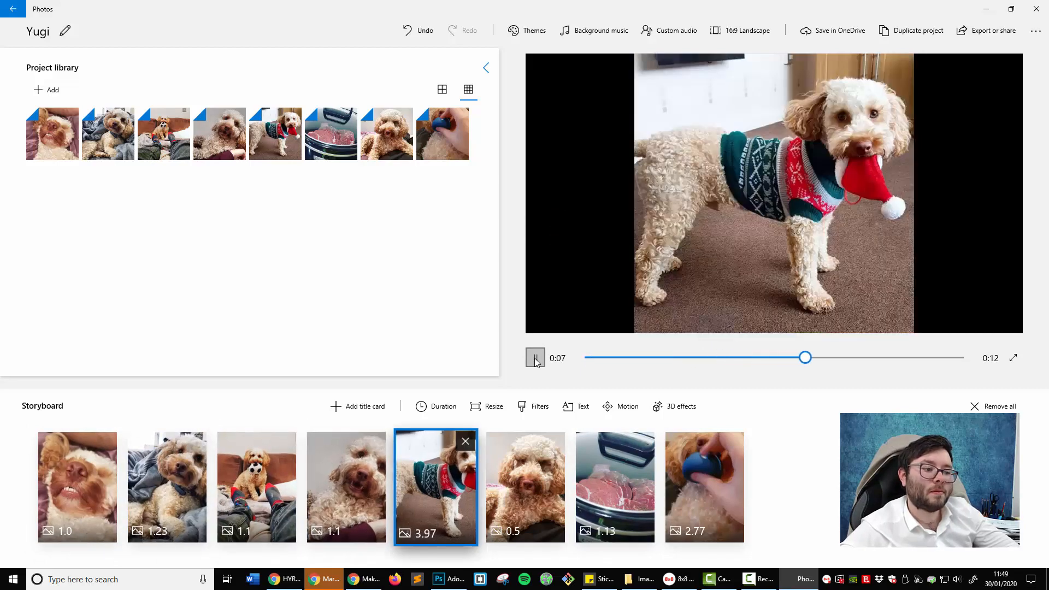
{"action": "key", "text": "space"}
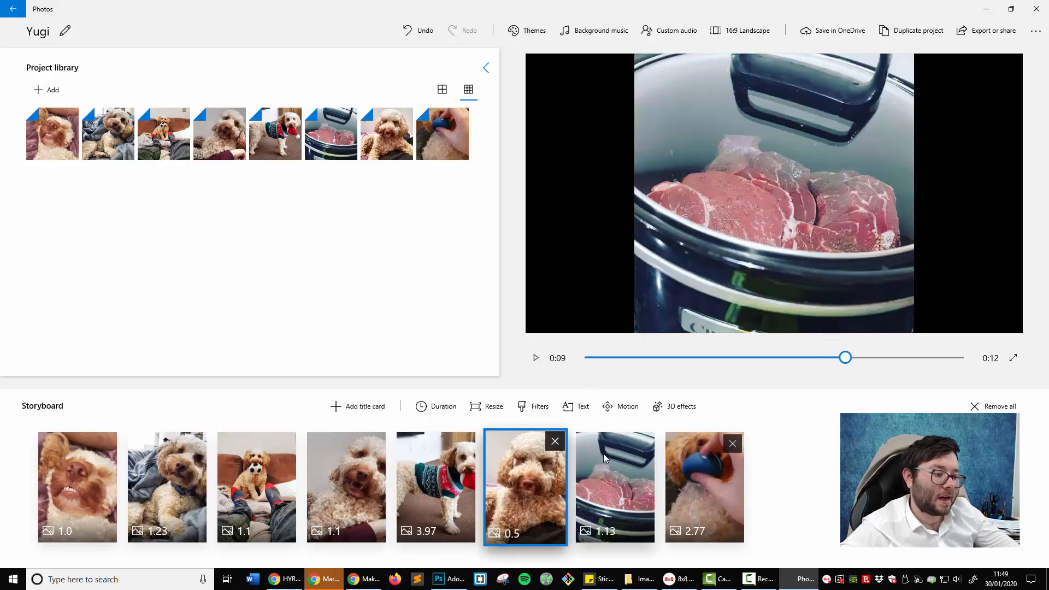
{"action": "mouse_move", "coordinate": [845, 359]}
{"action": "left_mouse_down"}
{"action": "mouse_move", "coordinate": [806, 359]}
{"action": "mouse_move", "coordinate": [824, 361]}
{"action": "left_mouse_up"}
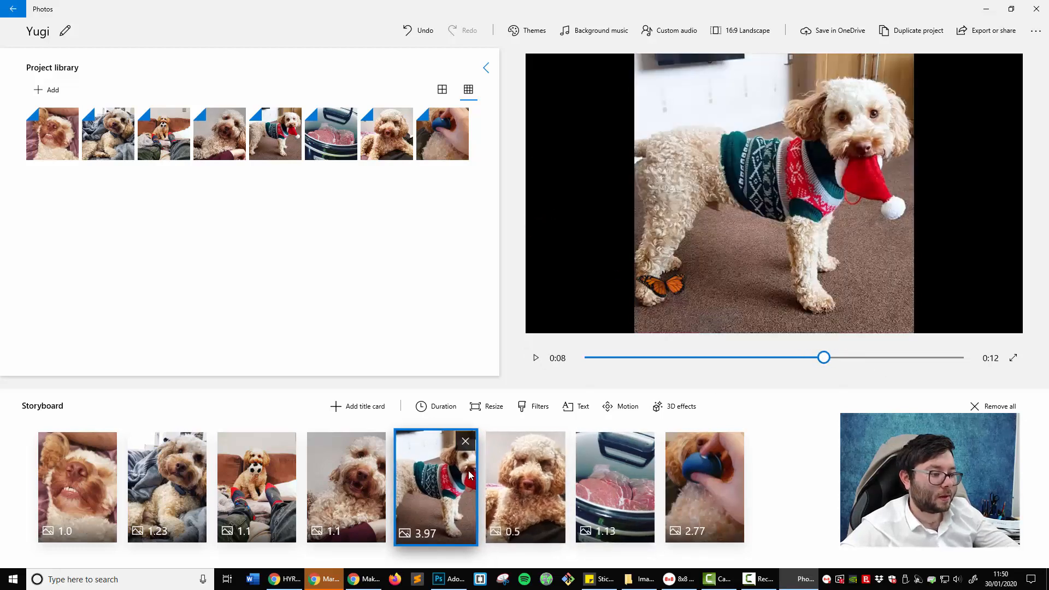
Extend the Butterflies effect on the fifth photo so that it starts at the photo's beginning and covers its full duration.
{"action": "right_click", "coordinate": [446, 481]}
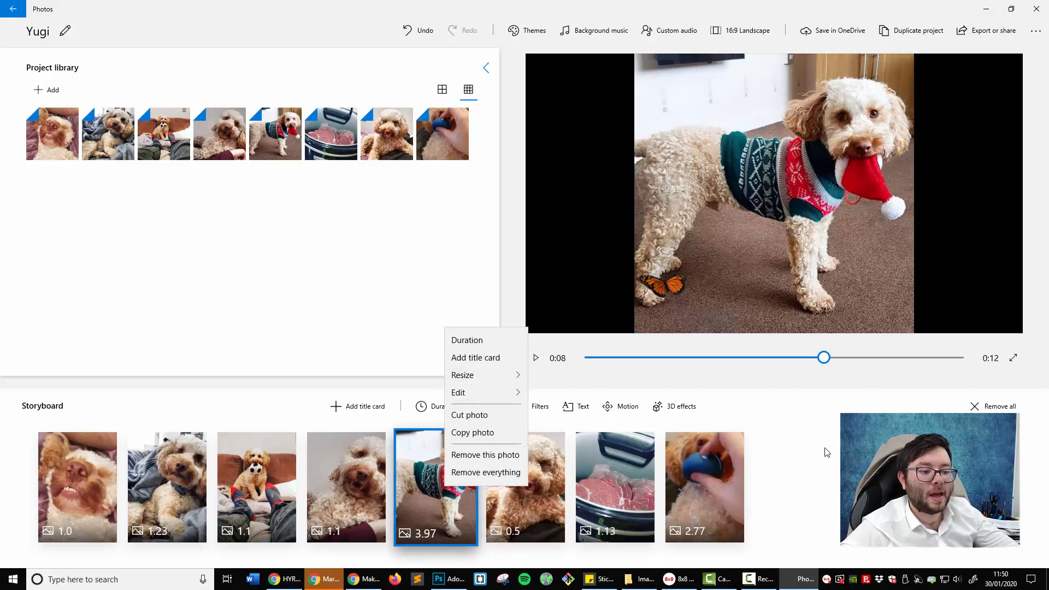
{"action": "left_click", "coordinate": [715, 414]}
{"action": "left_click", "coordinate": [686, 414]}
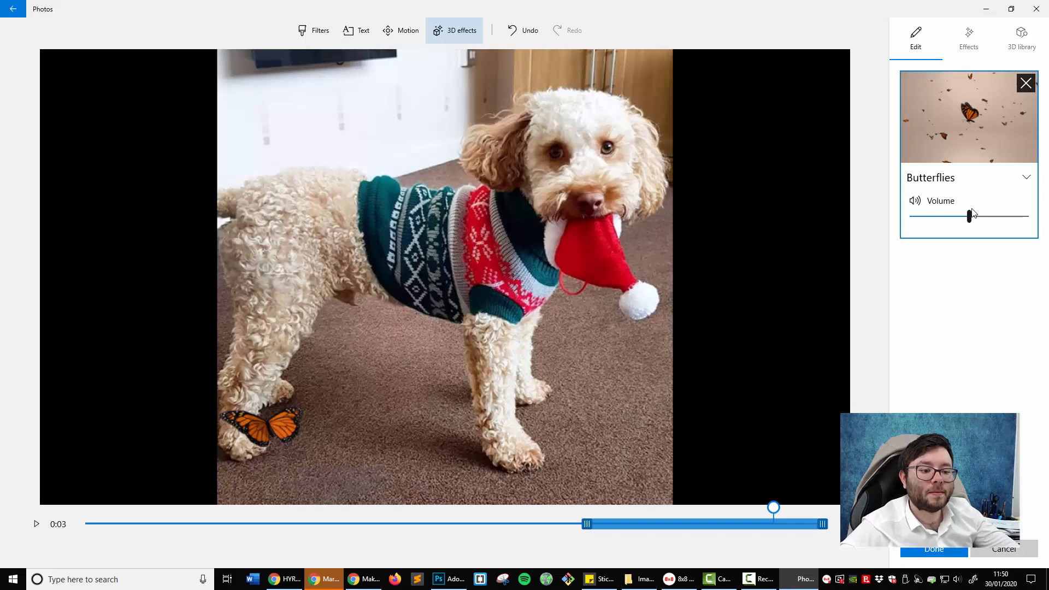
{"action": "left_click", "coordinate": [1026, 178]}
{"action": "left_click", "coordinate": [1026, 179]}
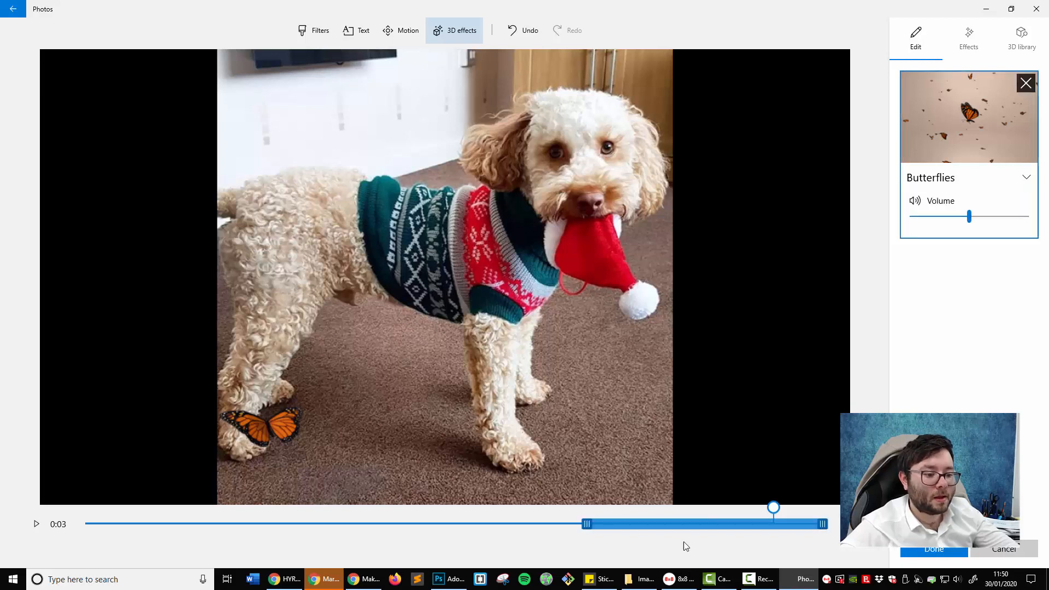
{"action": "left_click_drag", "start_coordinate": [586, 525], "coordinate": [85, 523]}
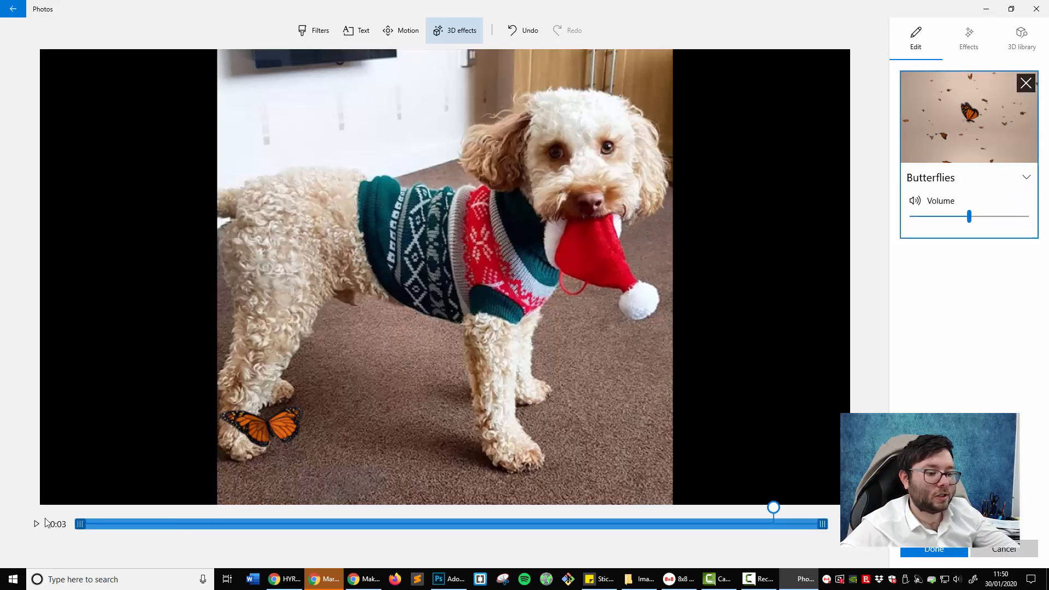
{"action": "left_click", "coordinate": [931, 549]}
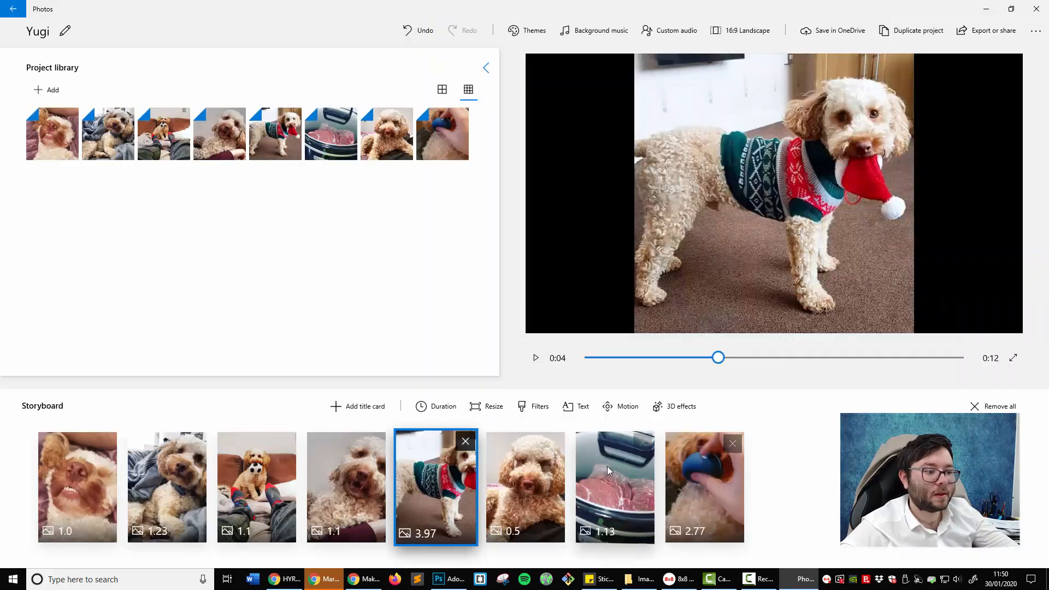
Play the slideshow from the fourth photo to check the extended Butterflies effect, and pause on the last photo.
{"action": "left_click", "coordinate": [350, 481]}
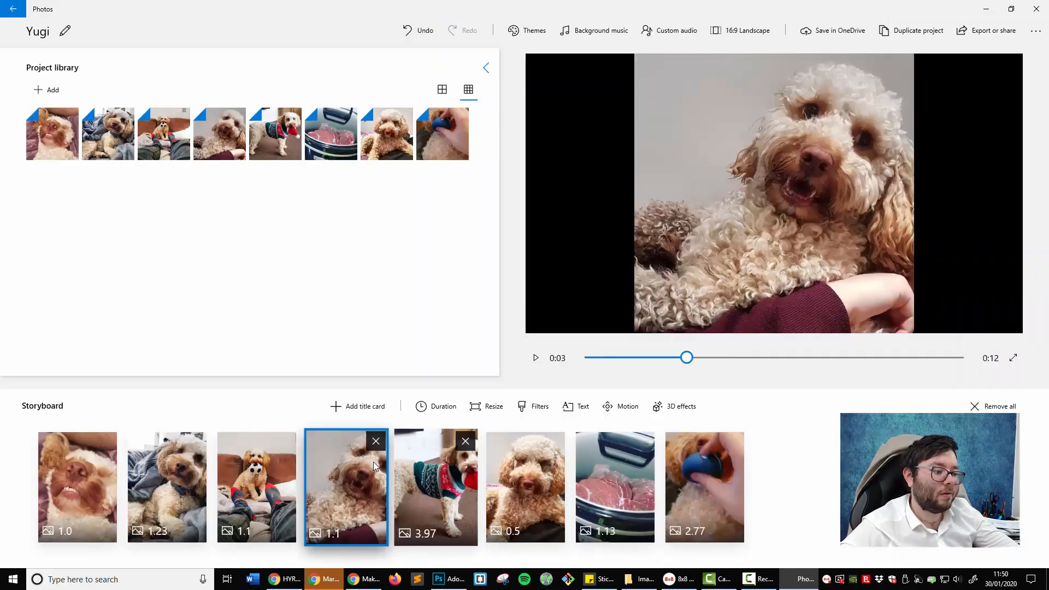
{"action": "left_click", "coordinate": [535, 358]}
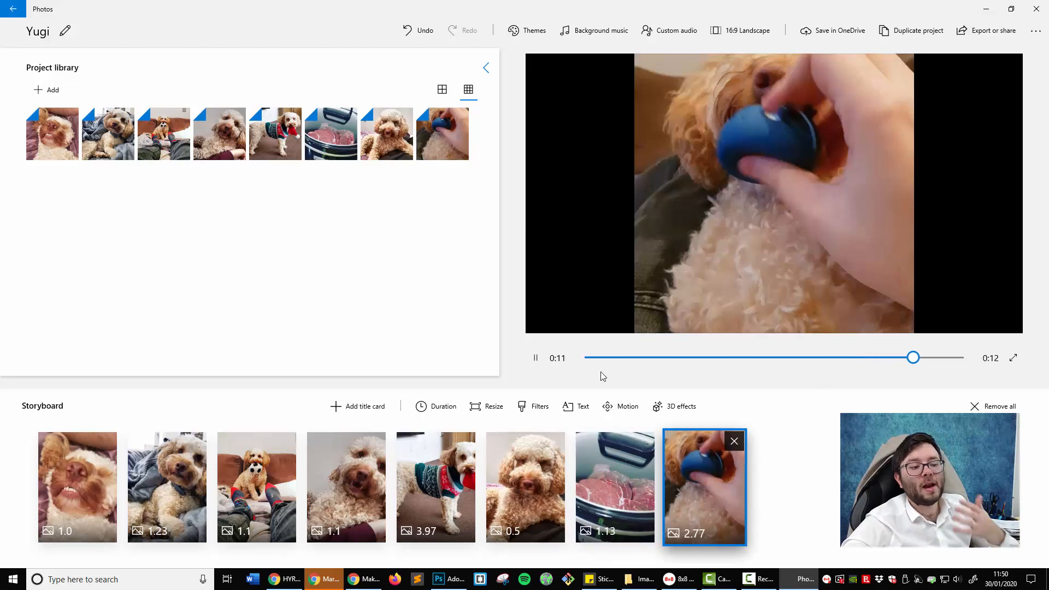
{"action": "left_click", "coordinate": [539, 359]}
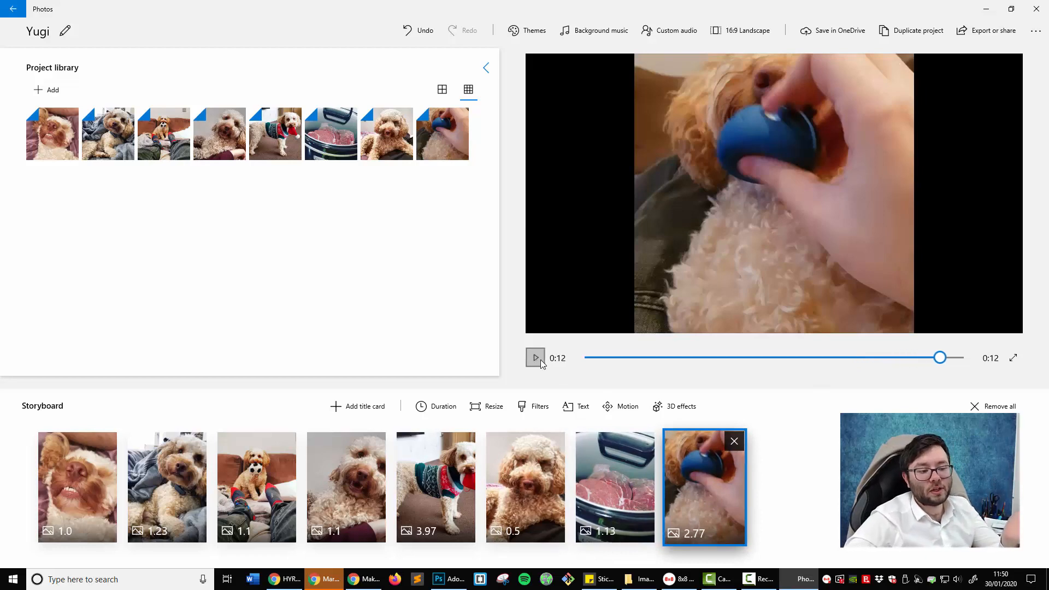
Try the Sepia and Pearl filters on the last storyboard photo and discard the changes.
{"action": "left_click", "coordinate": [548, 408]}
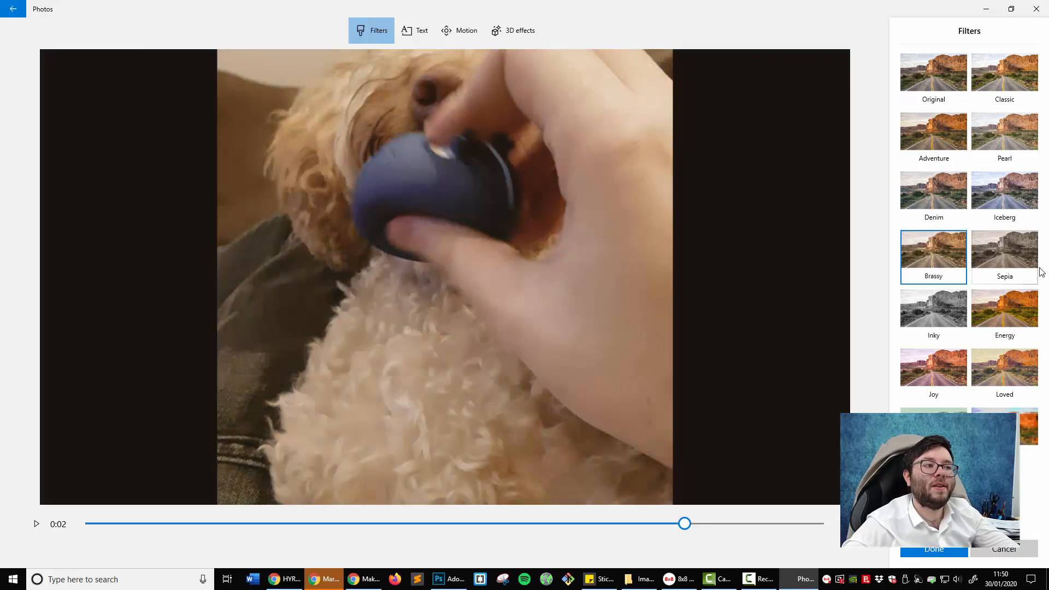
{"action": "left_click", "coordinate": [1014, 259]}
{"action": "left_click", "coordinate": [1008, 148]}
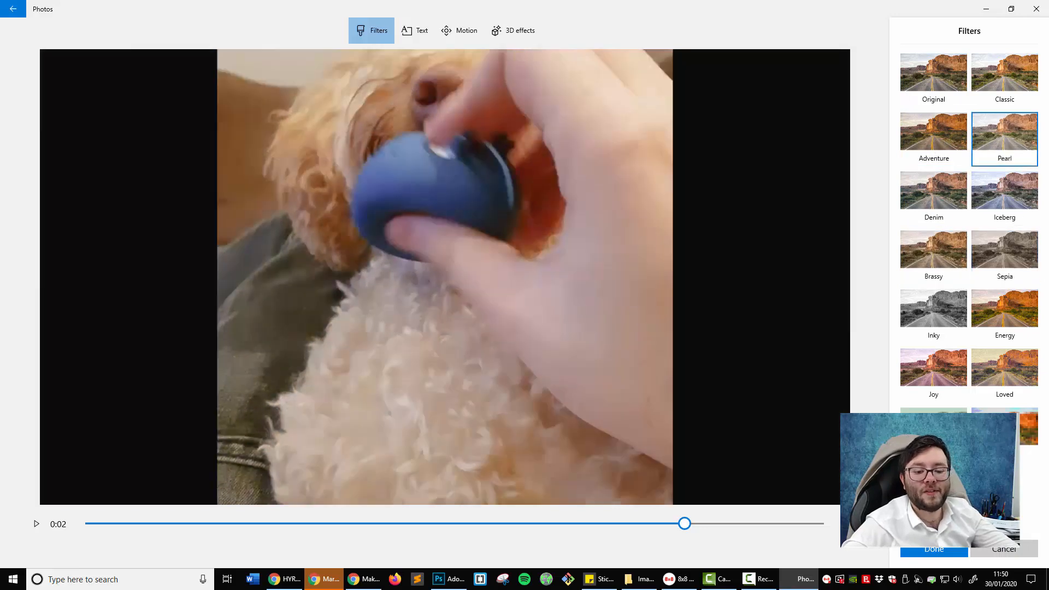
{"action": "left_click", "coordinate": [995, 551]}
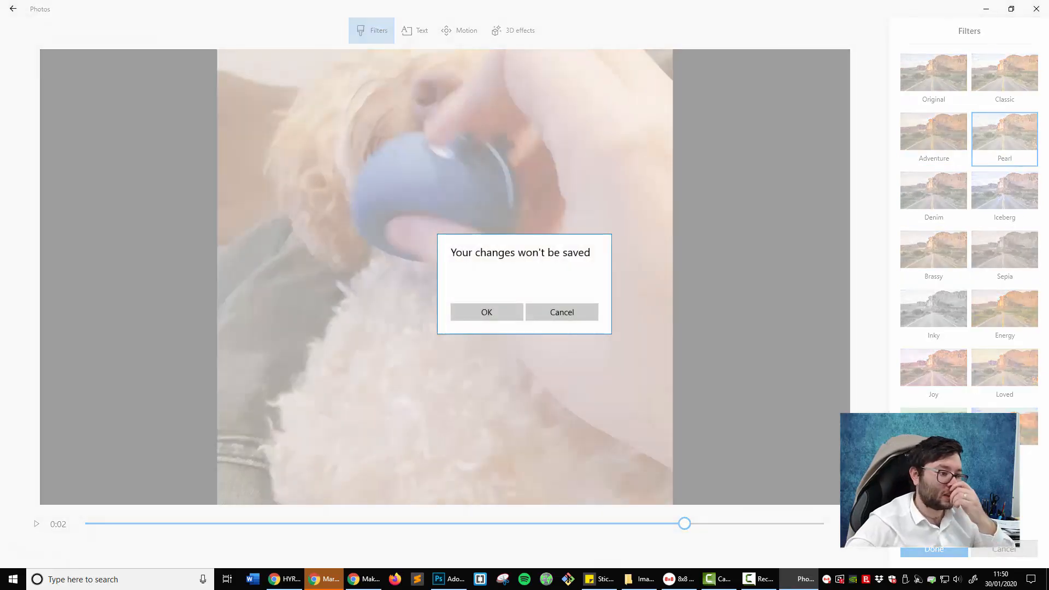
{"action": "left_click", "coordinate": [495, 311]}
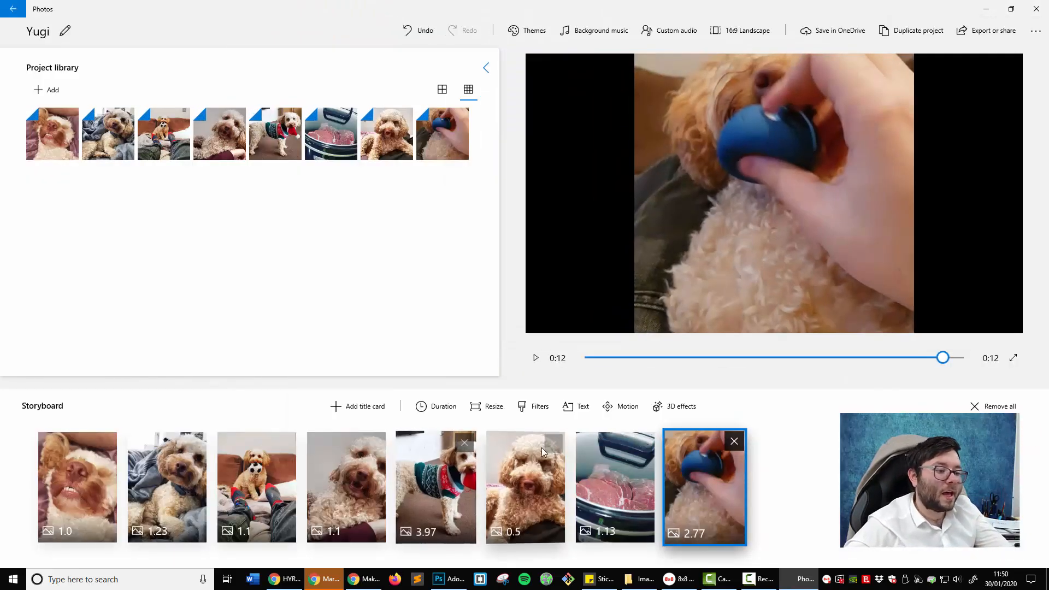
Enlarge the fifth storyboard photo to fill the frame without black bars, and return it to its fitted size.
{"action": "left_click", "coordinate": [437, 480]}
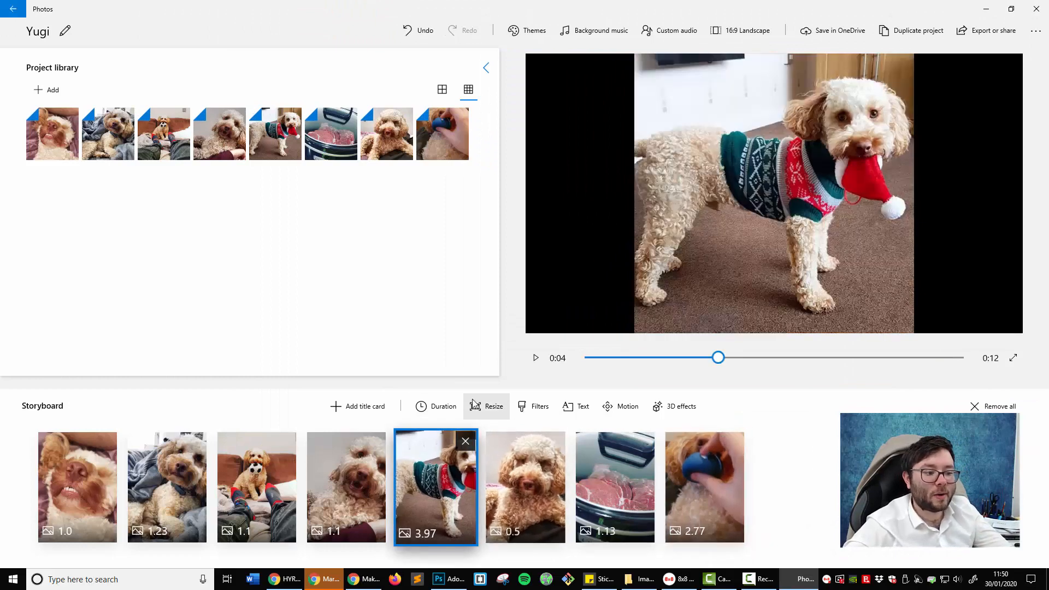
{"action": "left_click", "coordinate": [474, 404]}
{"action": "left_click", "coordinate": [483, 358]}
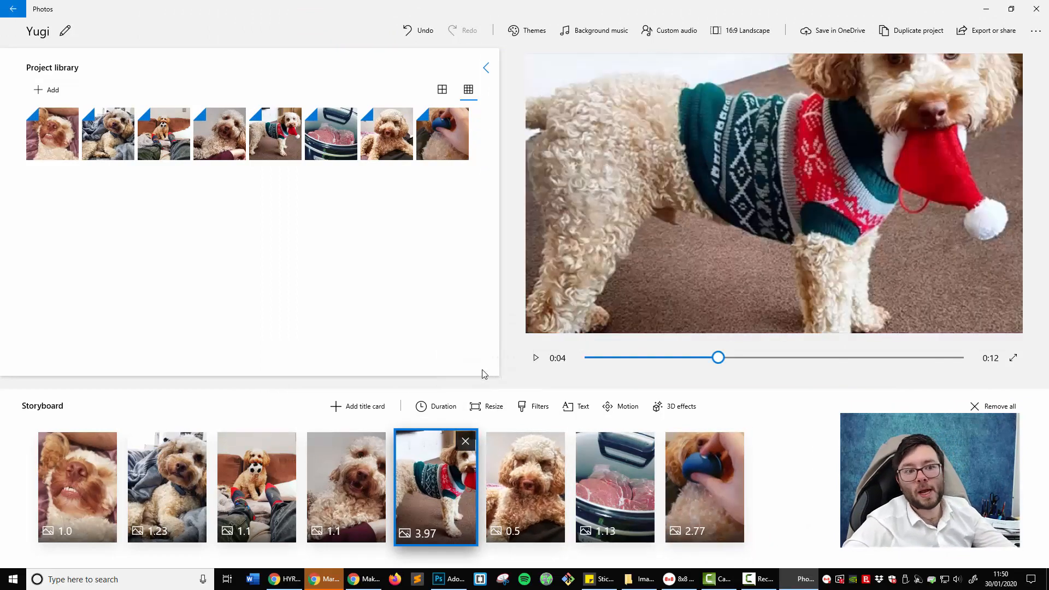
{"action": "left_click", "coordinate": [484, 404]}
{"action": "left_click", "coordinate": [497, 377]}
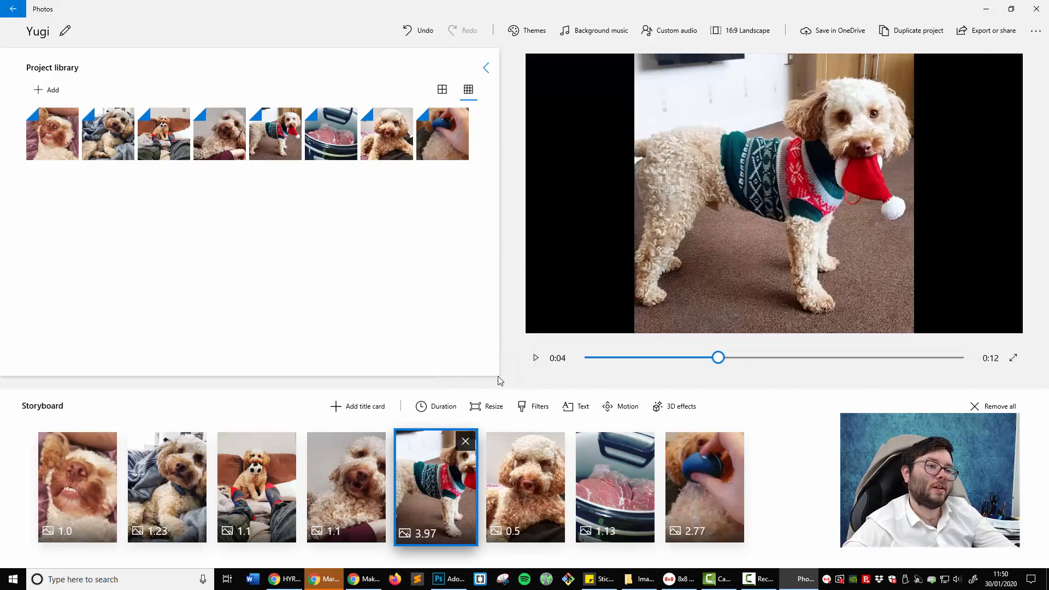
Set the video's aspect ratio to 4:3 and make it portrait, trying the portrait ratio options and ending on 3:4 Portrait.
{"action": "left_click", "coordinate": [739, 30]}
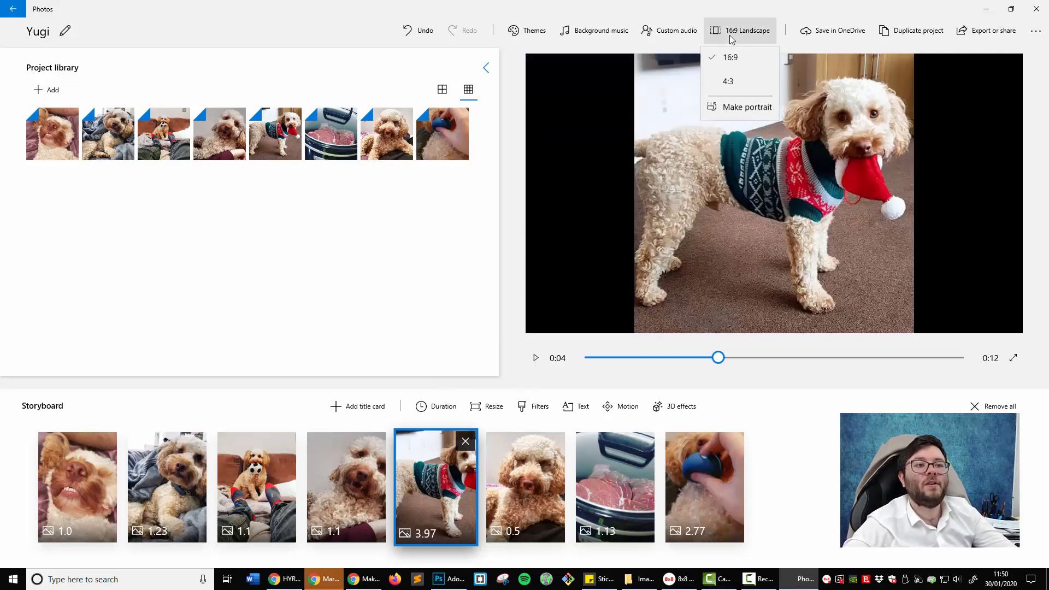
{"action": "left_click", "coordinate": [728, 86]}
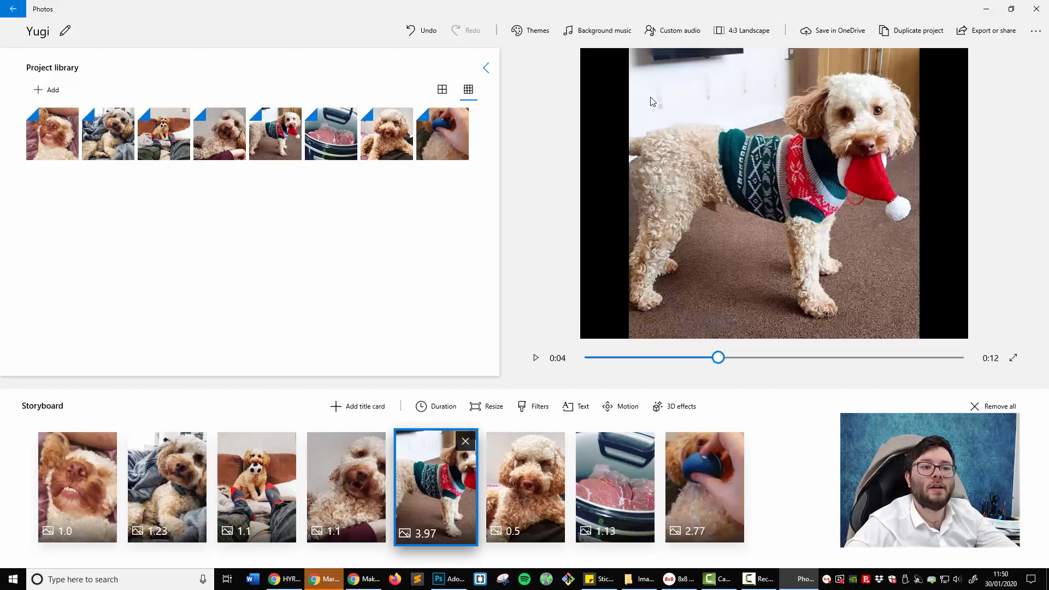
{"action": "left_click", "coordinate": [743, 31]}
{"action": "left_click", "coordinate": [735, 112]}
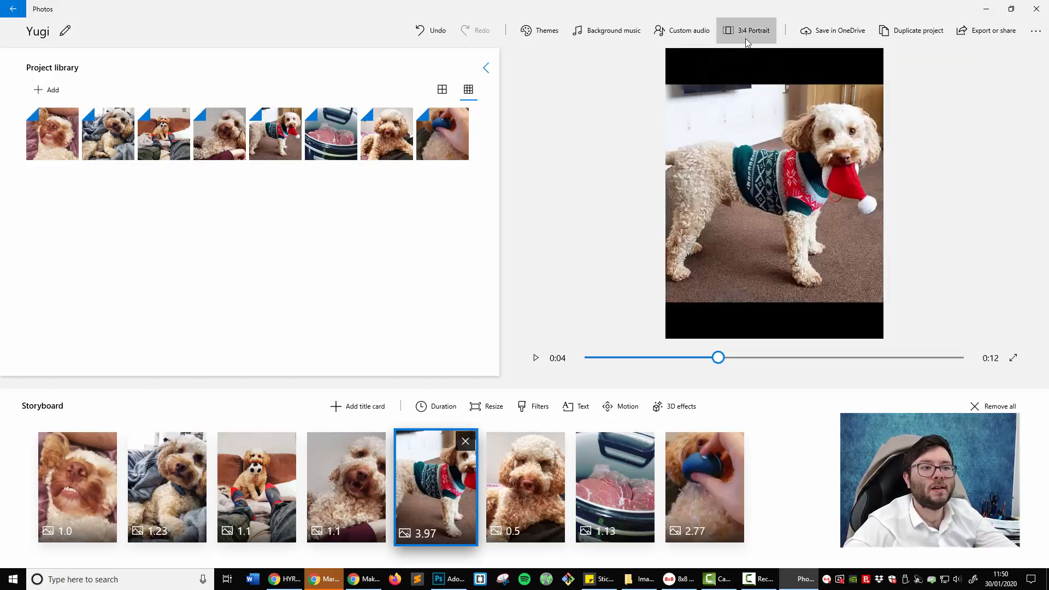
{"action": "left_click", "coordinate": [746, 39]}
{"action": "left_click", "coordinate": [746, 65]}
{"action": "left_click", "coordinate": [745, 33]}
{"action": "left_click", "coordinate": [739, 84]}
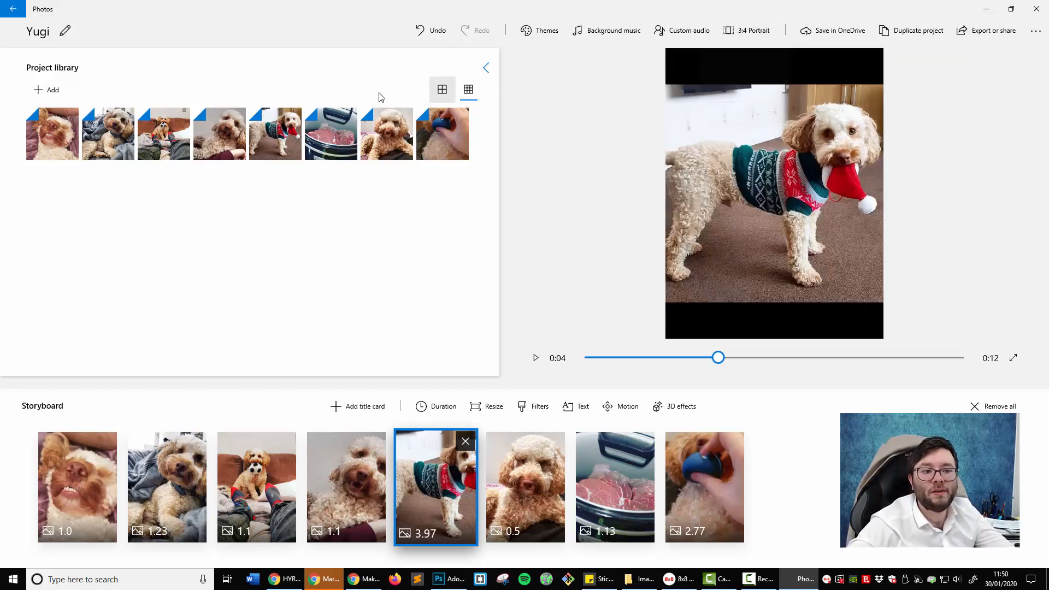
Switch the video back to landscape orientation with the 4:3 aspect ratio.
{"action": "left_click", "coordinate": [772, 32]}
{"action": "left_click", "coordinate": [735, 111]}
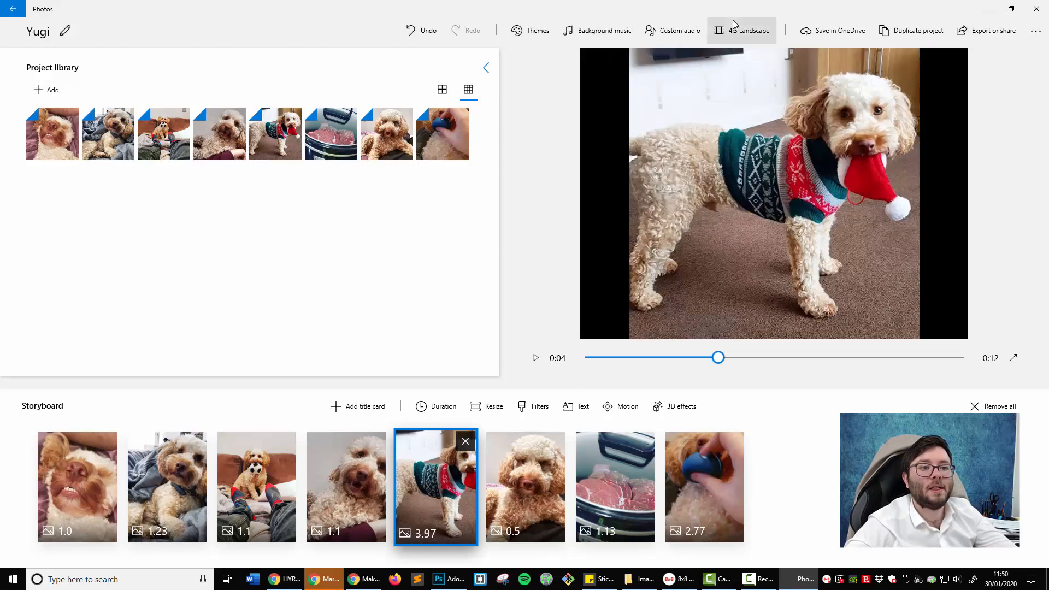
{"action": "left_click", "coordinate": [735, 27]}
{"action": "left_click", "coordinate": [743, 86]}
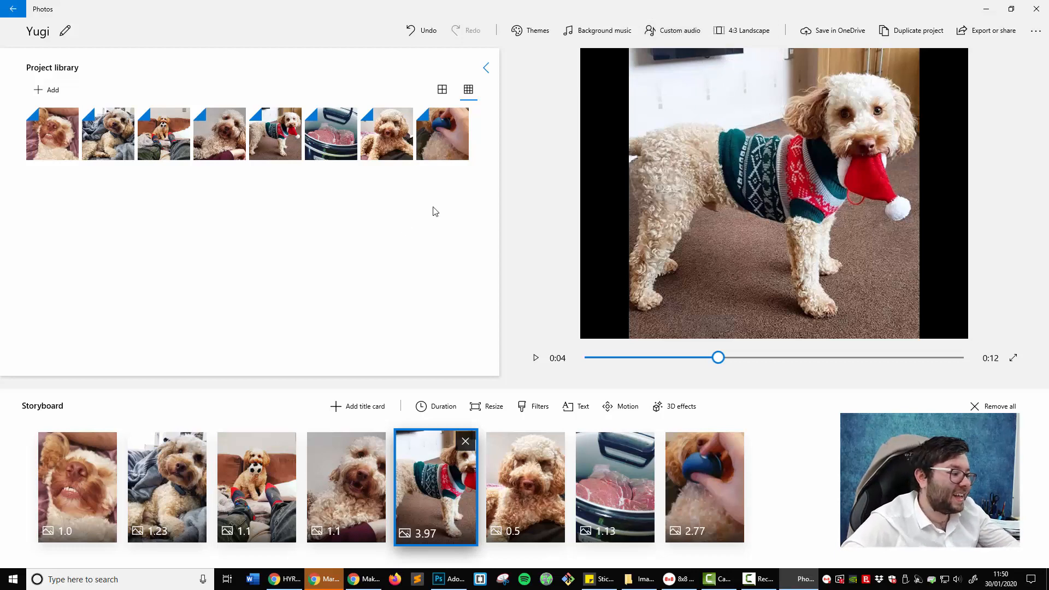
Add a title card before the first storyboard photo and open its text editor.
{"action": "left_click", "coordinate": [98, 442]}
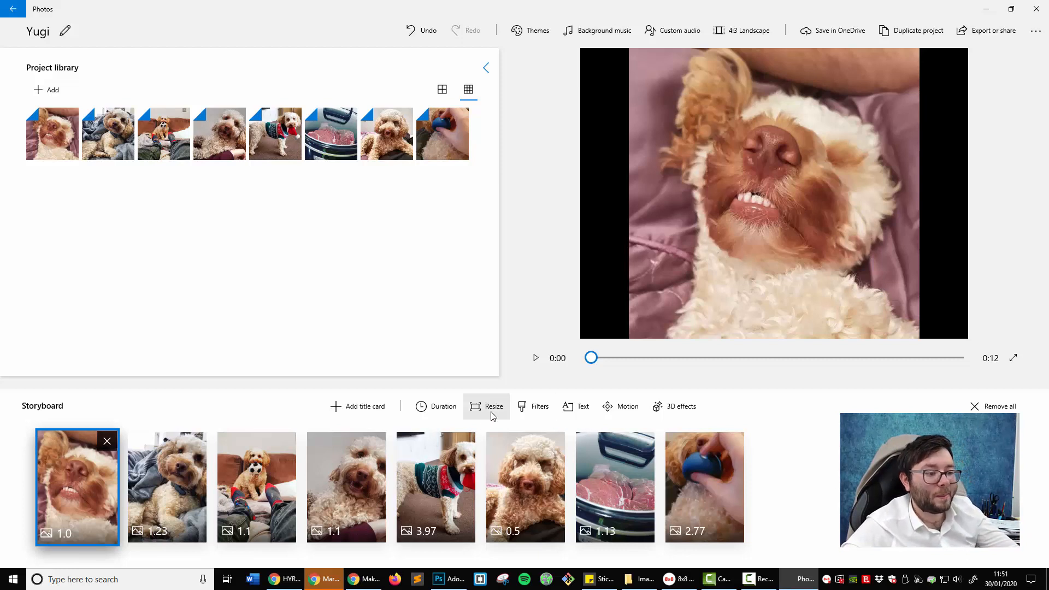
{"action": "left_click", "coordinate": [365, 408]}
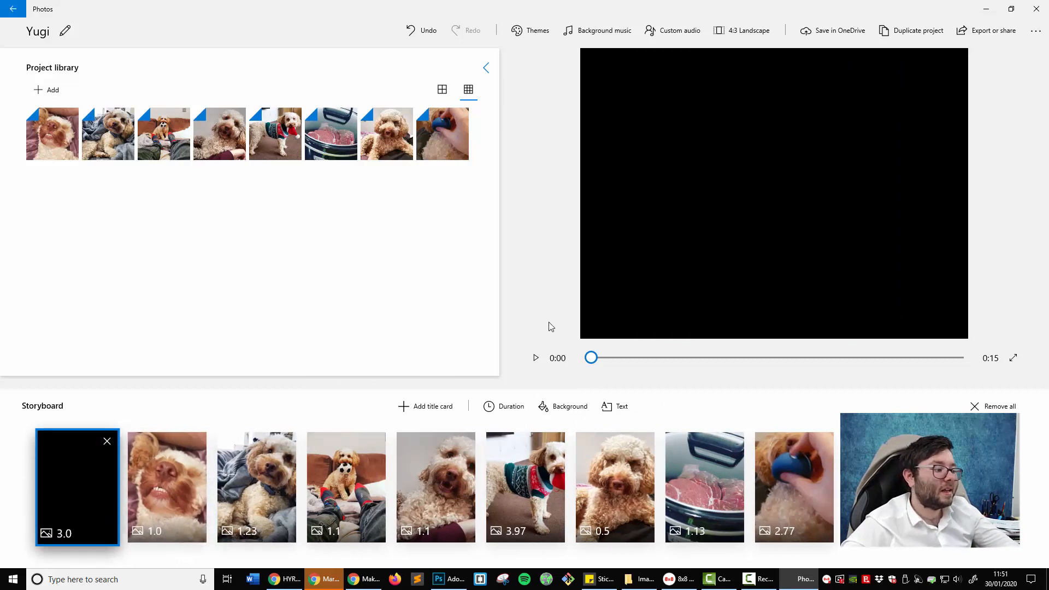
{"action": "left_click", "coordinate": [615, 406]}
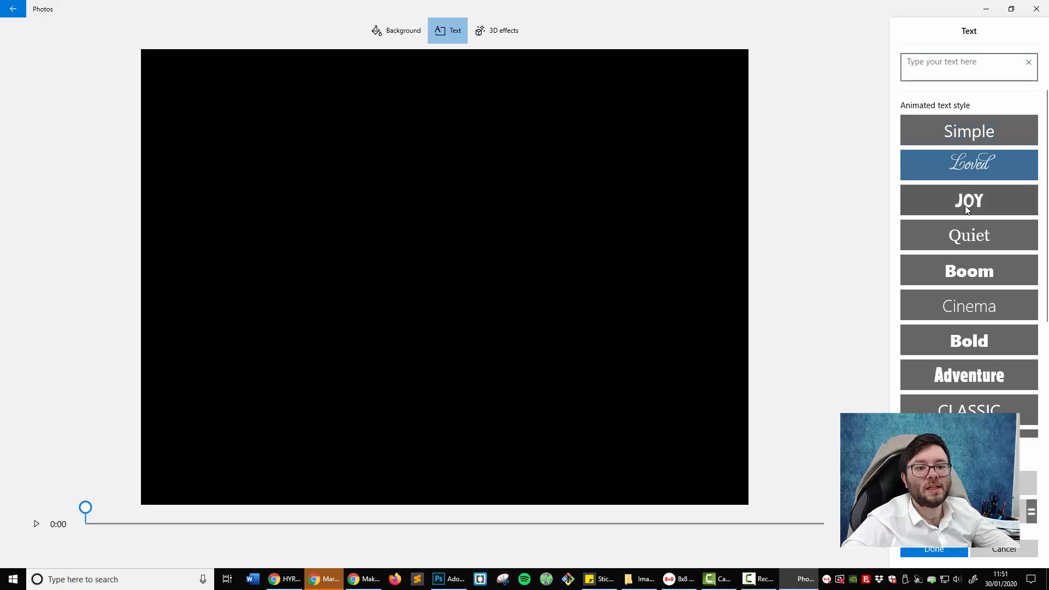
Try an orange background on the title card and set it to the dark green brush-stroke pattern instead.
{"action": "left_click", "coordinate": [389, 33]}
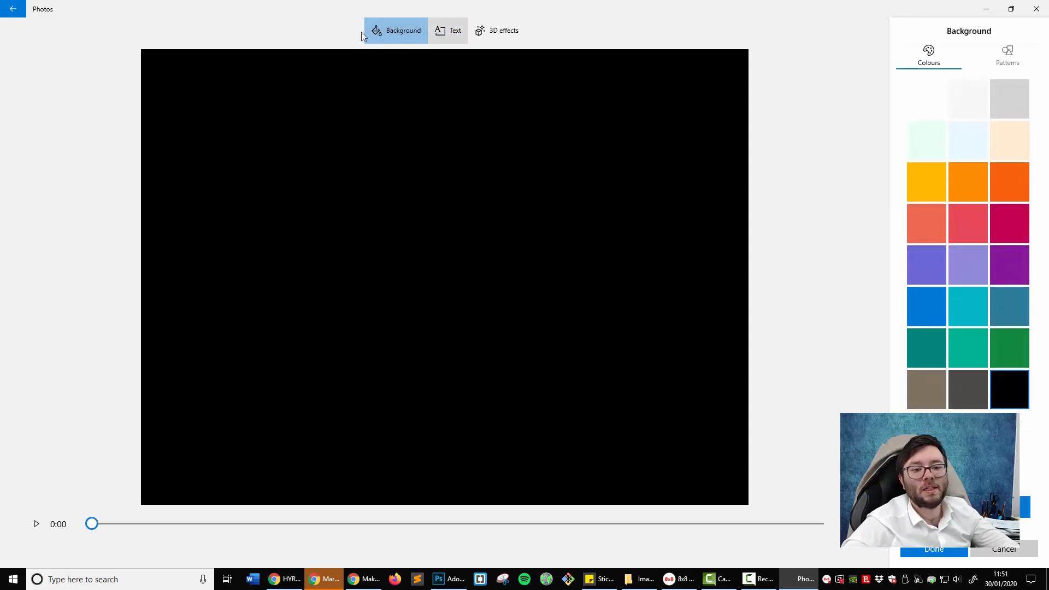
{"action": "left_click", "coordinate": [1008, 181]}
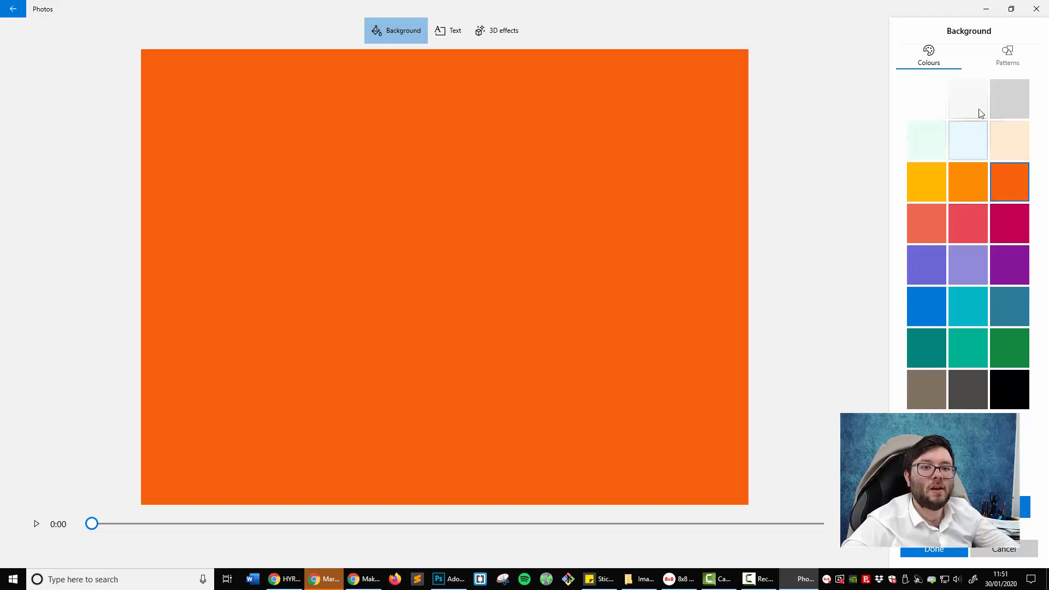
{"action": "left_click", "coordinate": [1007, 54]}
{"action": "scroll", "coordinate": [982, 376], "scroll_direction": "down", "scroll_amount": 5}
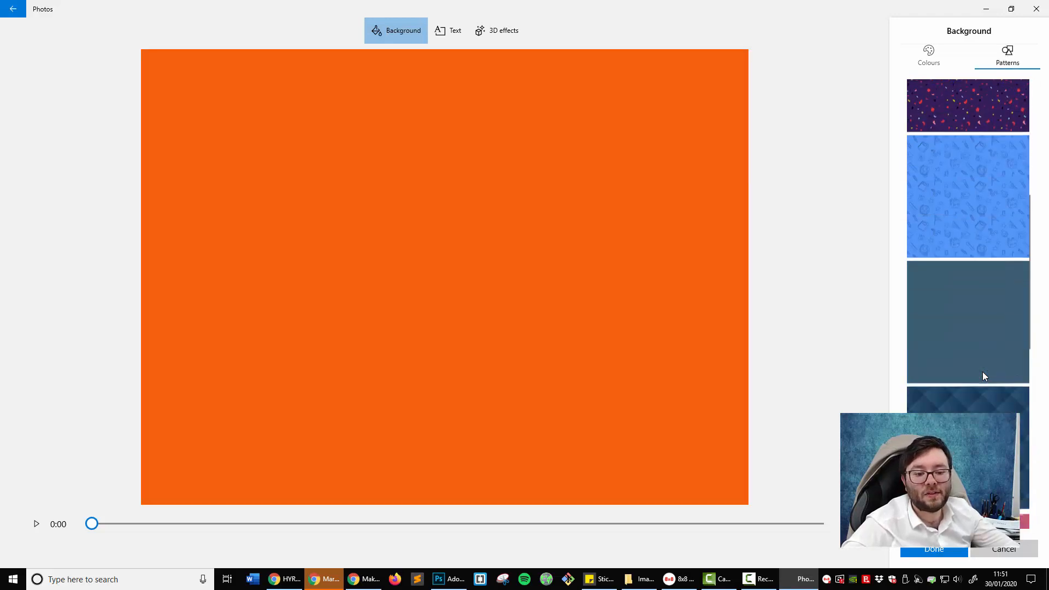
{"action": "scroll", "coordinate": [983, 372], "scroll_direction": "up", "scroll_amount": 5}
{"action": "left_click", "coordinate": [983, 295]}
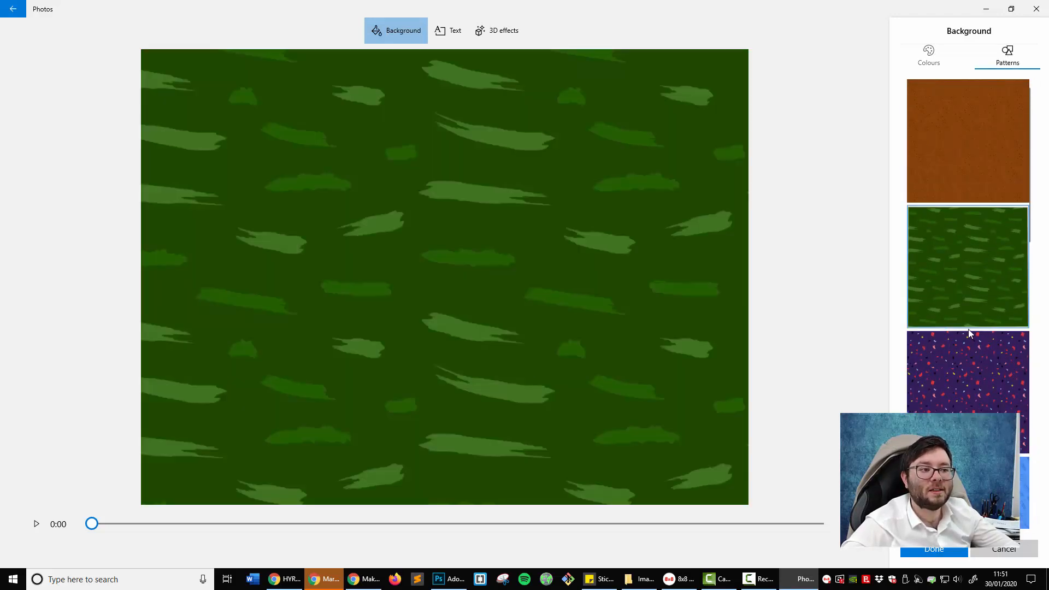
Try the Joy and Boom animated text styles for the title card and select Quiet.
{"action": "left_click", "coordinate": [443, 31]}
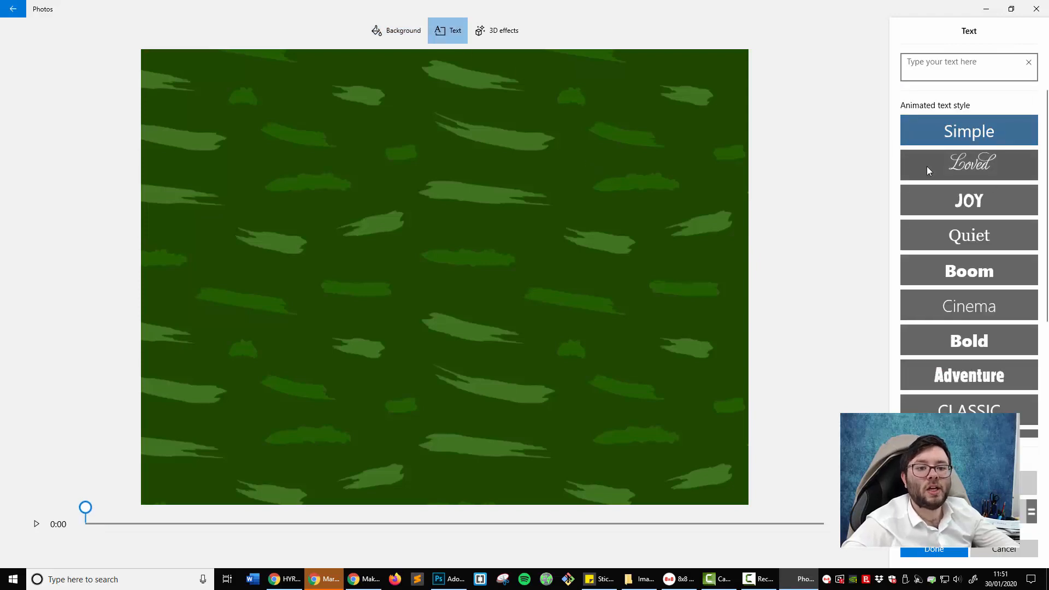
{"action": "left_click", "coordinate": [952, 207]}
{"action": "left_click", "coordinate": [969, 270]}
{"action": "left_click", "coordinate": [972, 239]}
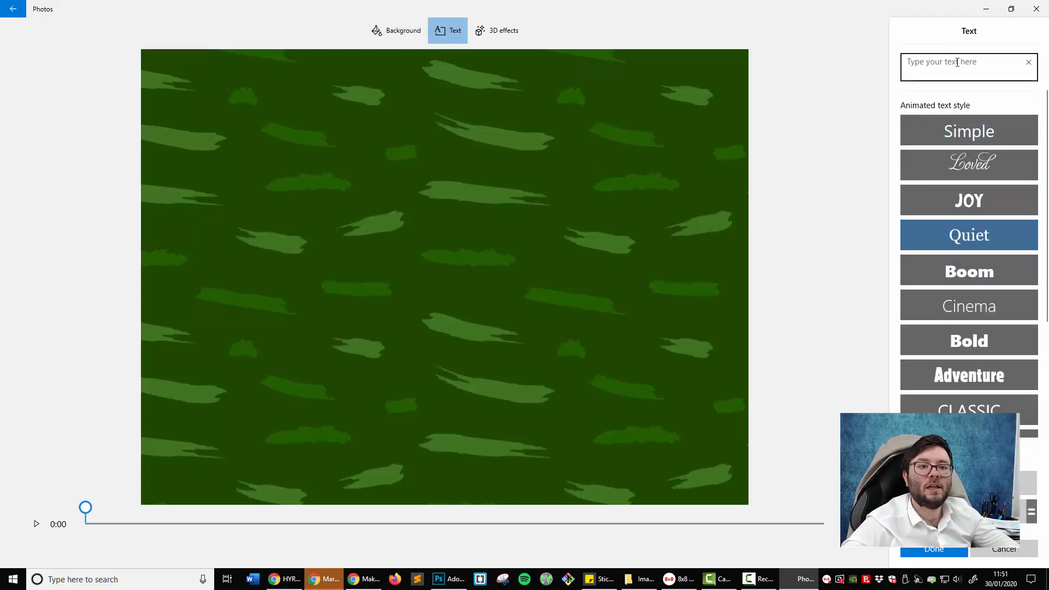
Enter the title card text "SUB IF YOU LIKE YUGI!", change its animated style to Boom and apply it.
{"action": "left_click", "coordinate": [957, 63]}
{"action": "type", "text": "SUB"}
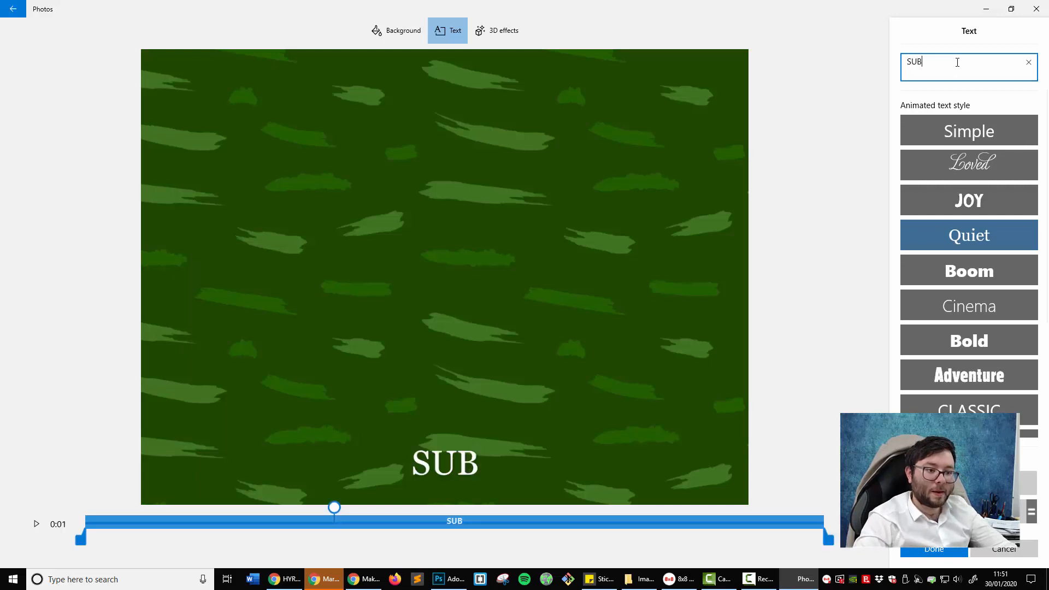
{"action": "type", "text": "S"}
{"action": "key", "text": "BackSpace"}
{"action": "key", "text": "BackSpace"}
{"action": "key", "text": "BackSpace"}
{"action": "key", "text": "BackSpace"}
{"action": "type", "text": "SUB IF YOU L"}
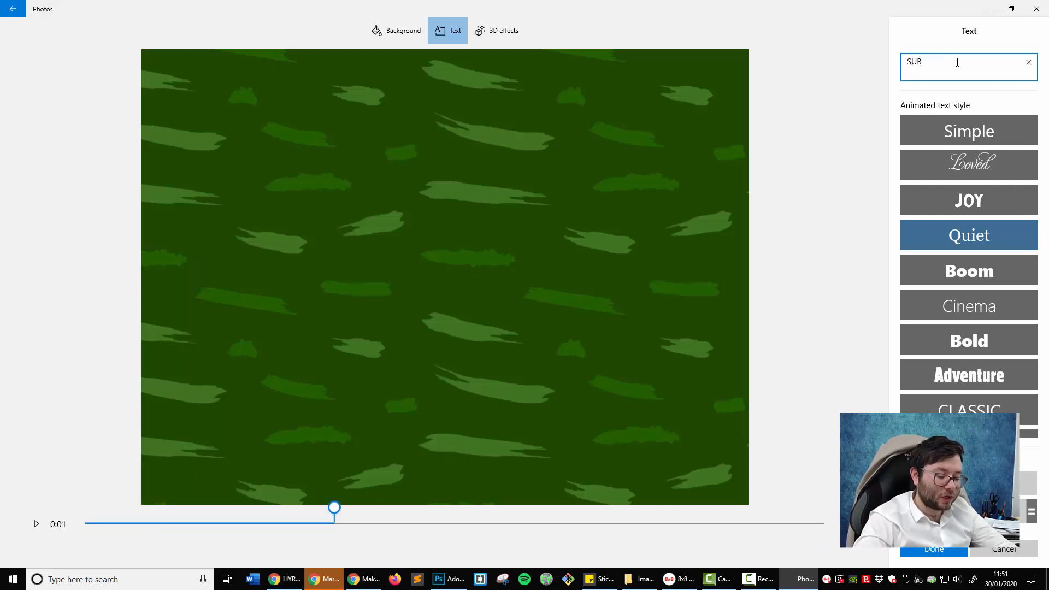
{"action": "type", "text": "IKE "}
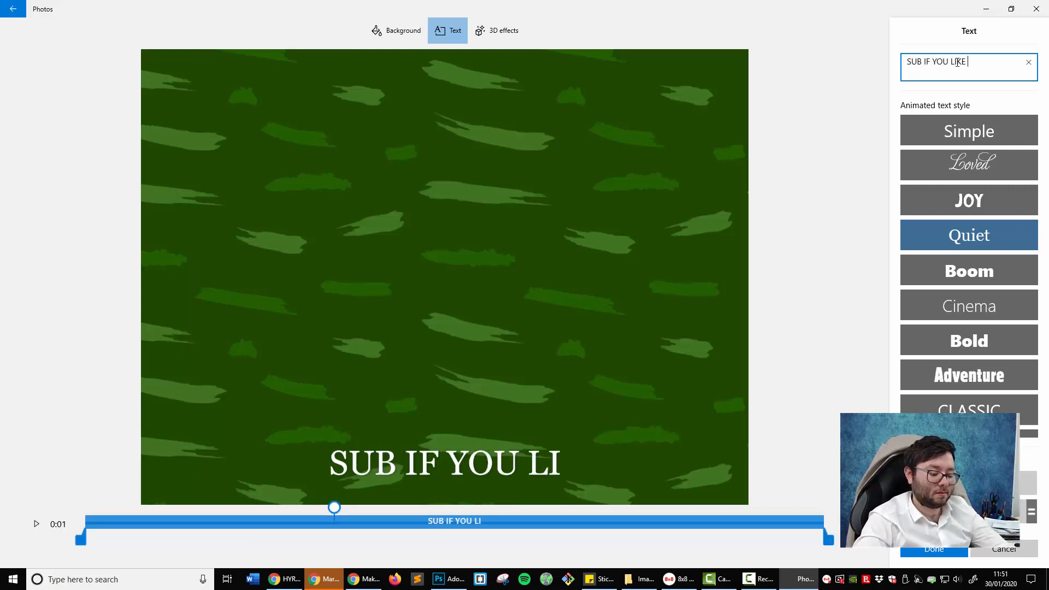
{"action": "type", "text": "YUGI!"}
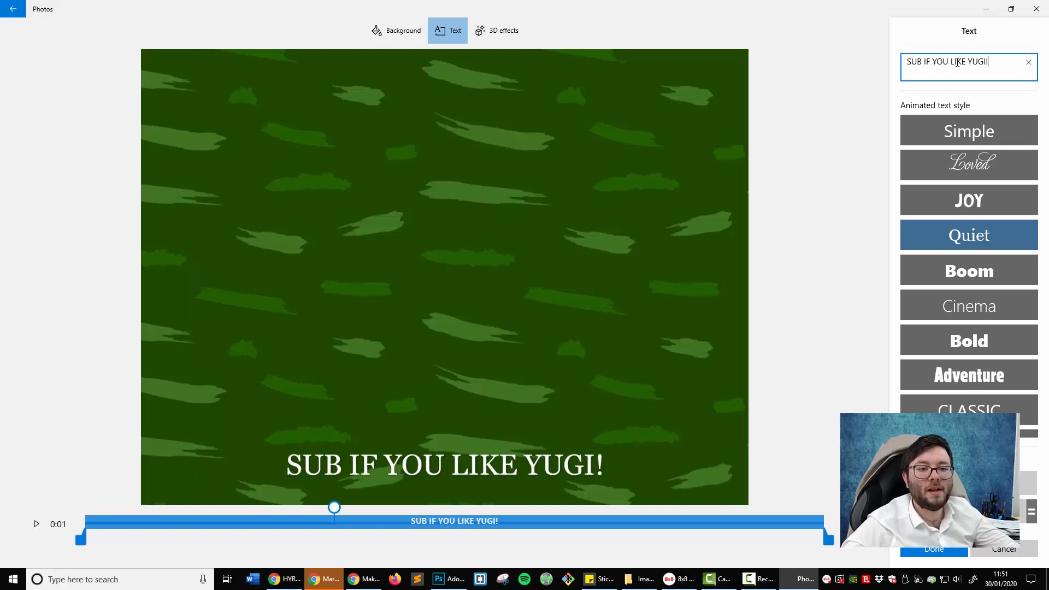
{"action": "left_click", "coordinate": [969, 271]}
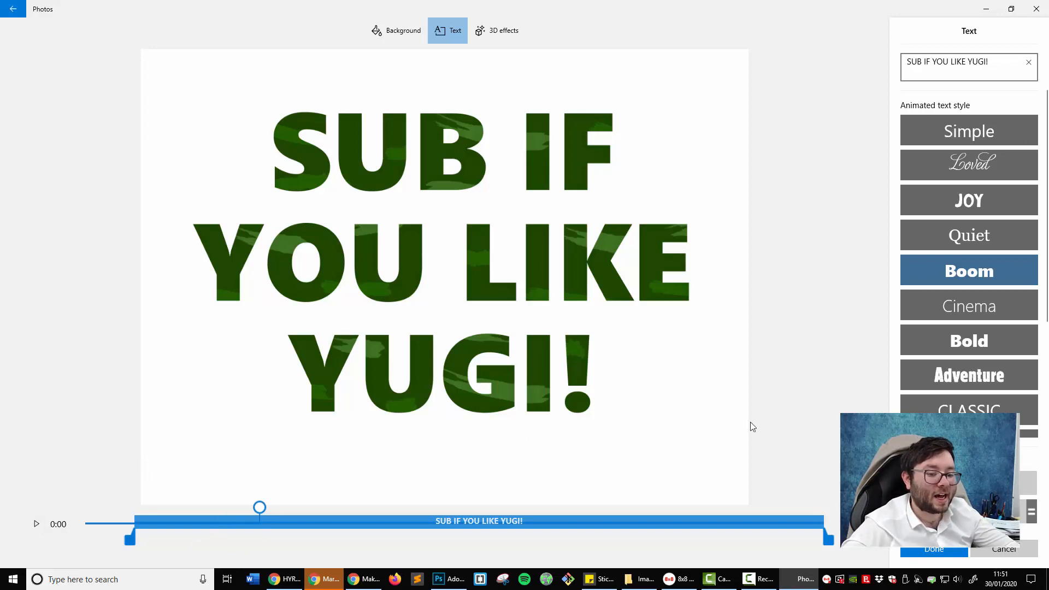
{"action": "left_click", "coordinate": [936, 555]}
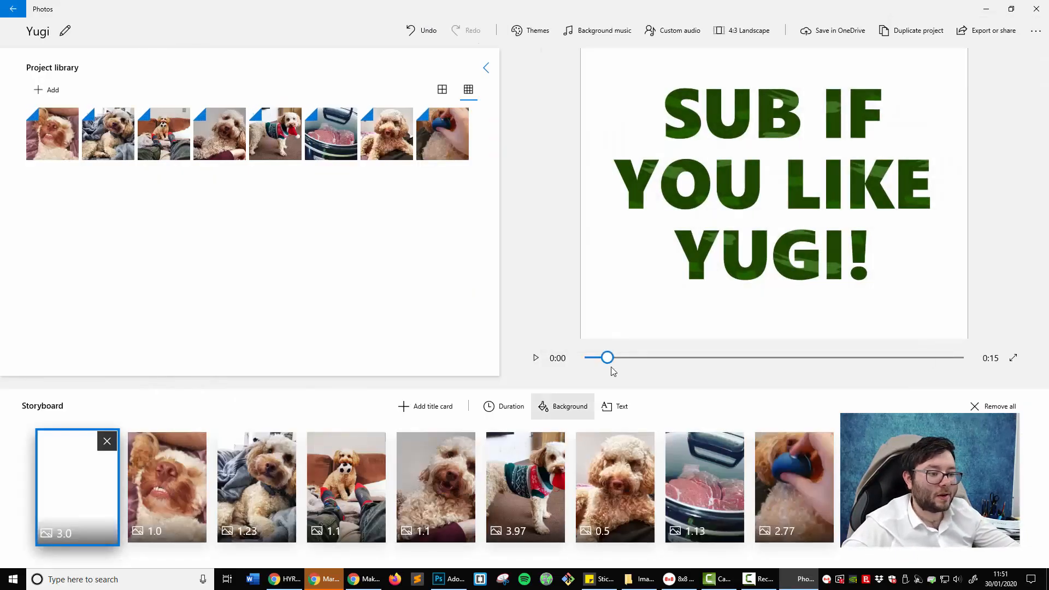
Play the slideshow from the title card to check the Boom title, and pause on the soccer ball photo.
{"action": "left_click", "coordinate": [536, 358]}
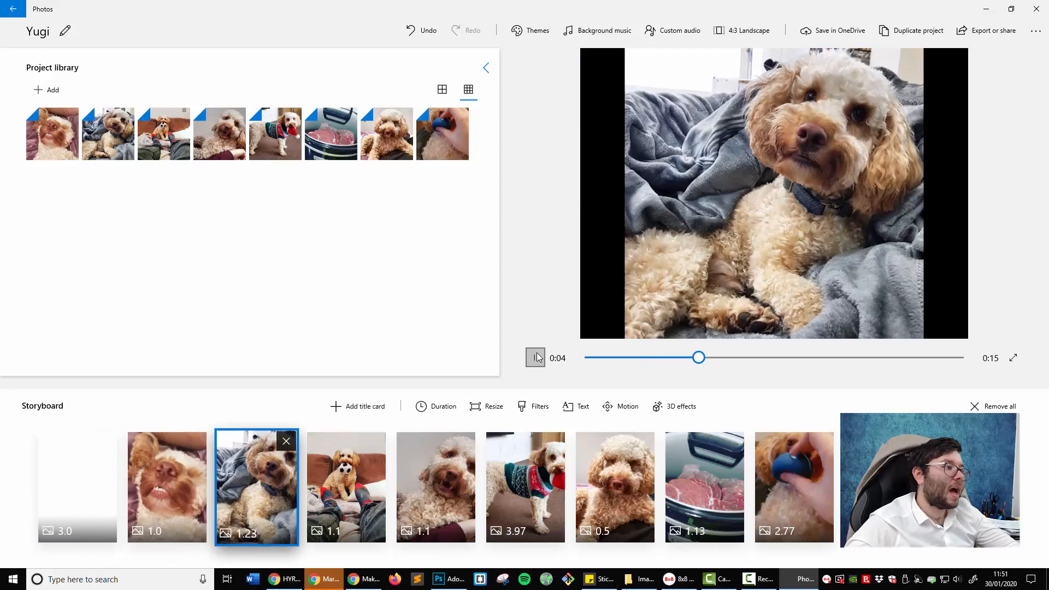
{"action": "left_click", "coordinate": [537, 358]}
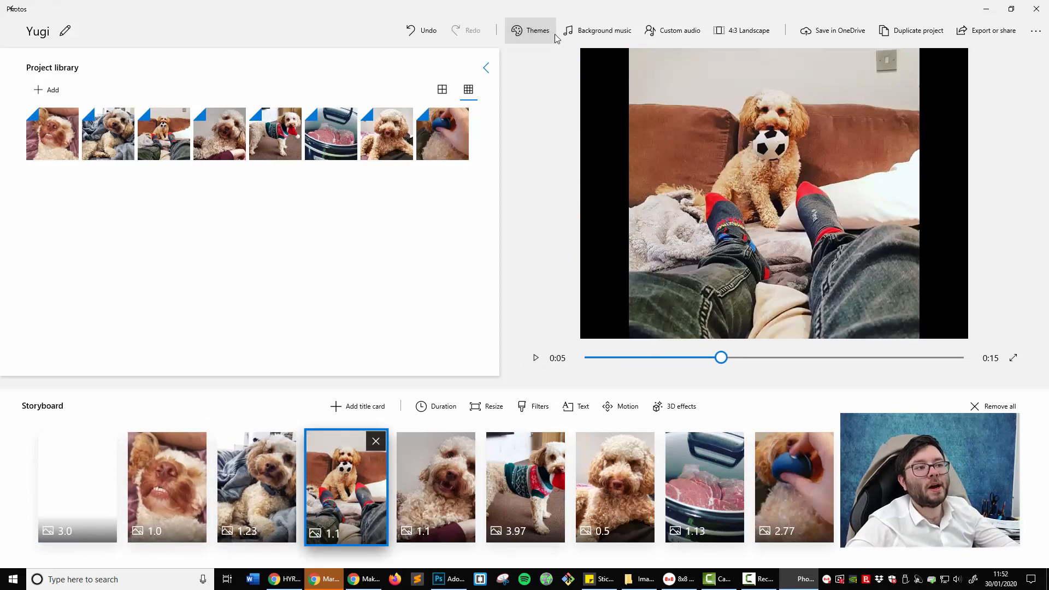
Apply the Joy theme to the whole video.
{"action": "left_click", "coordinate": [549, 34]}
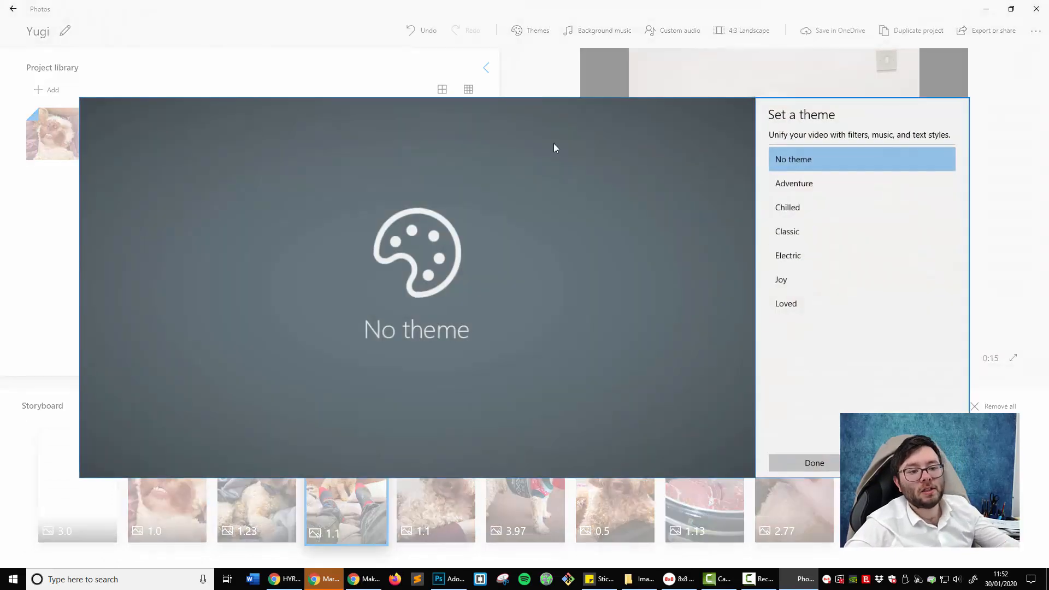
{"action": "left_click", "coordinate": [793, 284]}
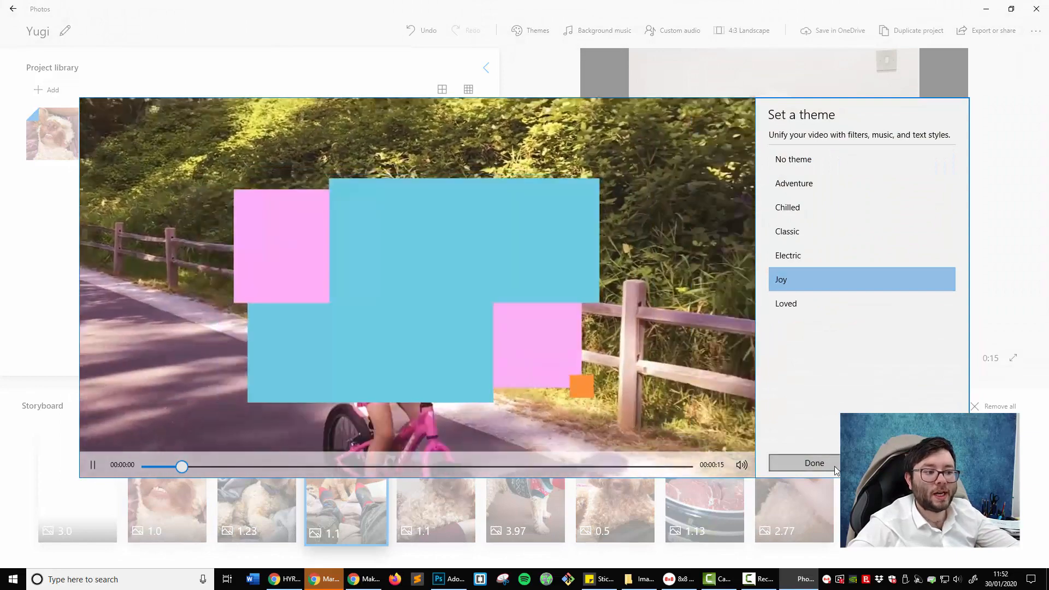
{"action": "left_click", "coordinate": [823, 464]}
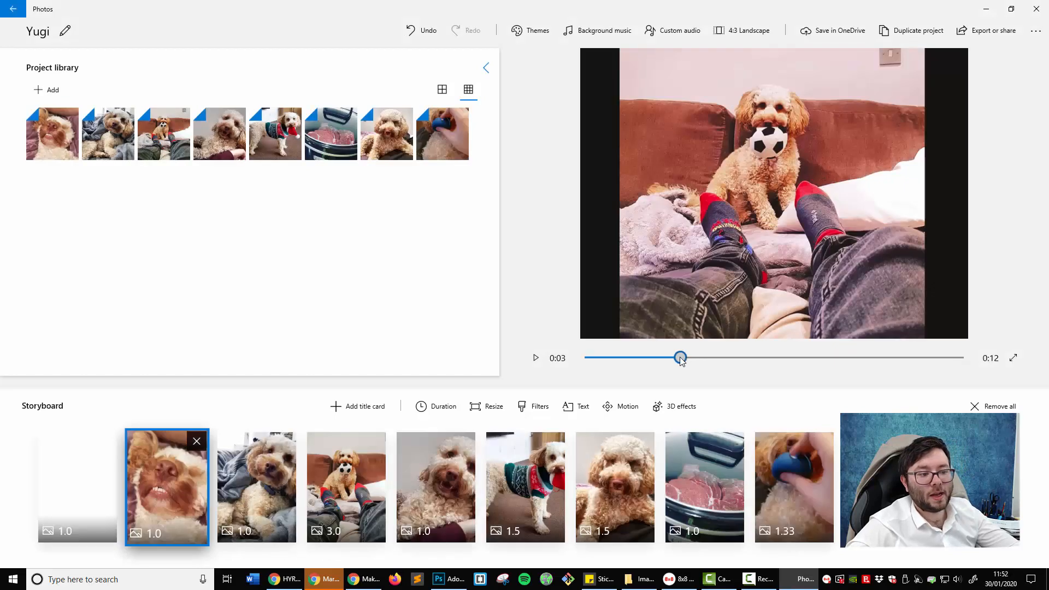
Play the video from its beginning to check the Joy theme, and pause on the second dog photo.
{"action": "left_click_drag", "start_coordinate": [681, 361], "coordinate": [489, 356]}
{"action": "left_click", "coordinate": [535, 358]}
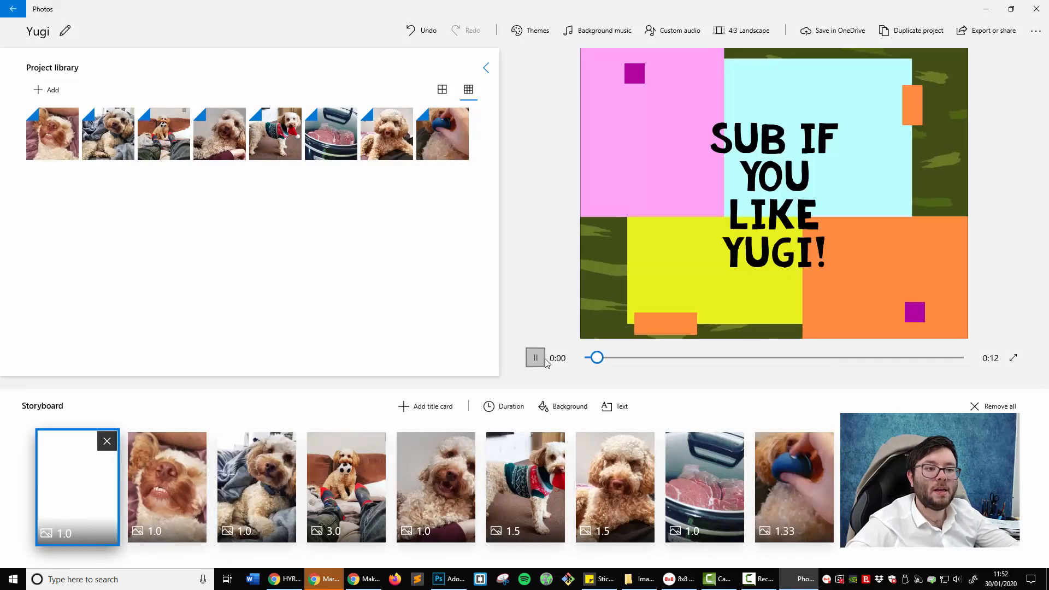
{"action": "left_click", "coordinate": [535, 358]}
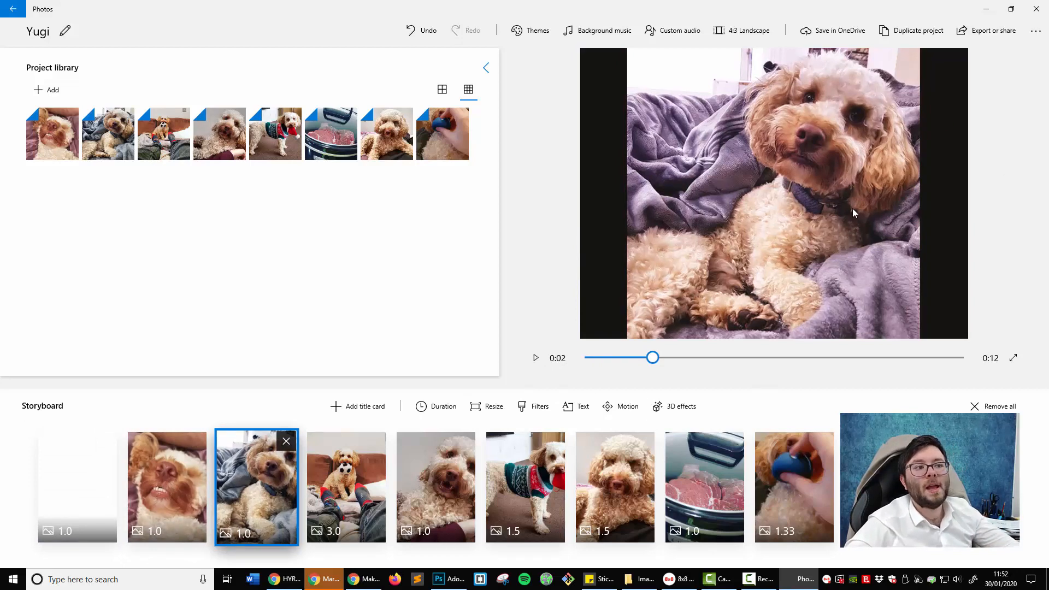
{"action": "left_click", "coordinate": [1036, 31]}
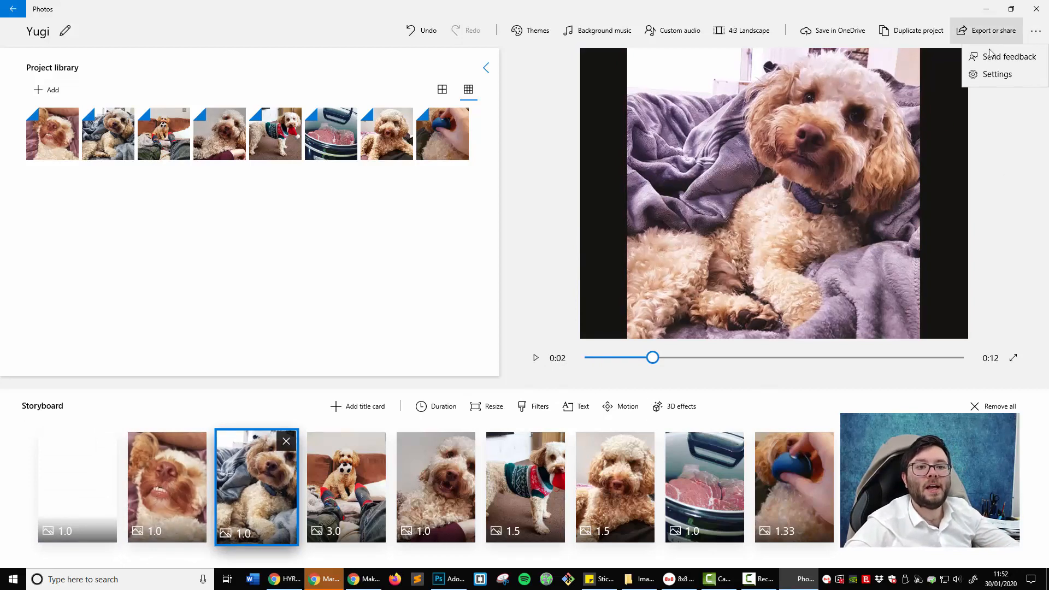
{"action": "left_click", "coordinate": [993, 234]}
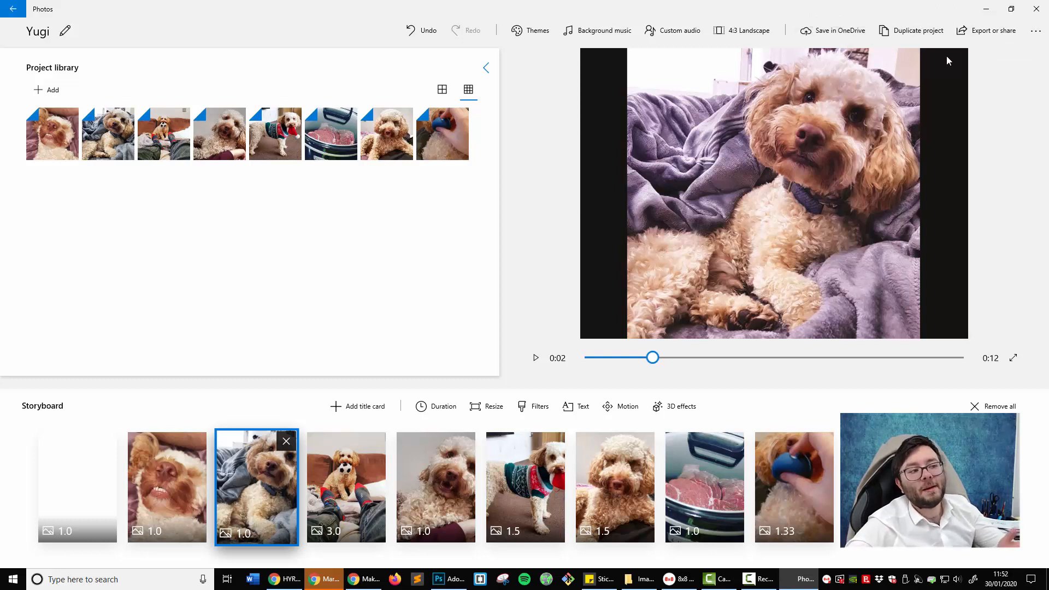
Export the video at the medium file size for sharing online and show the saved file in File Explorer.
{"action": "left_click", "coordinate": [983, 37]}
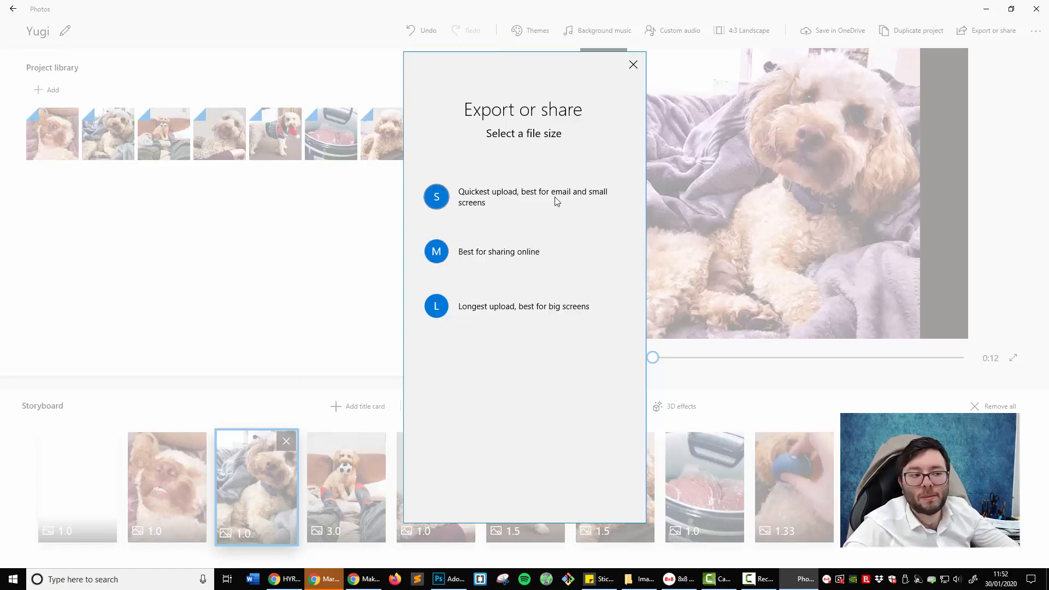
{"action": "left_click", "coordinate": [477, 258]}
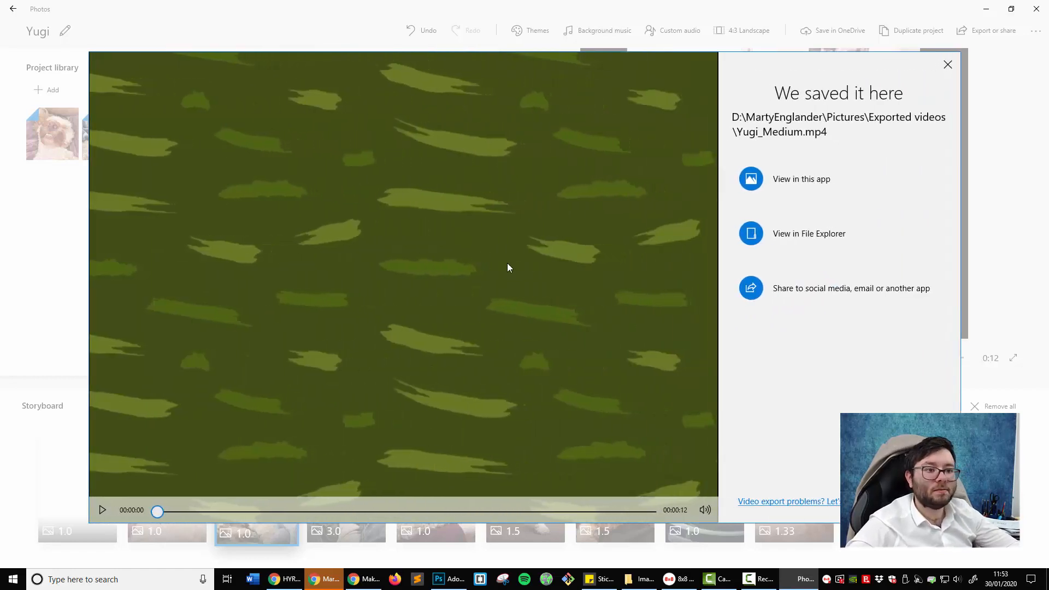
{"action": "left_click", "coordinate": [802, 234]}
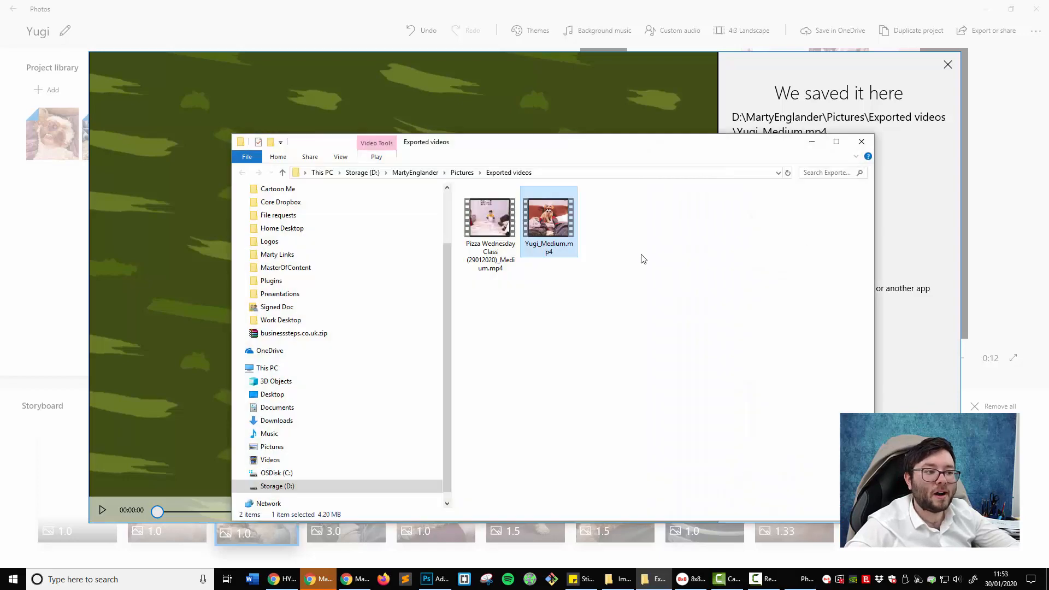